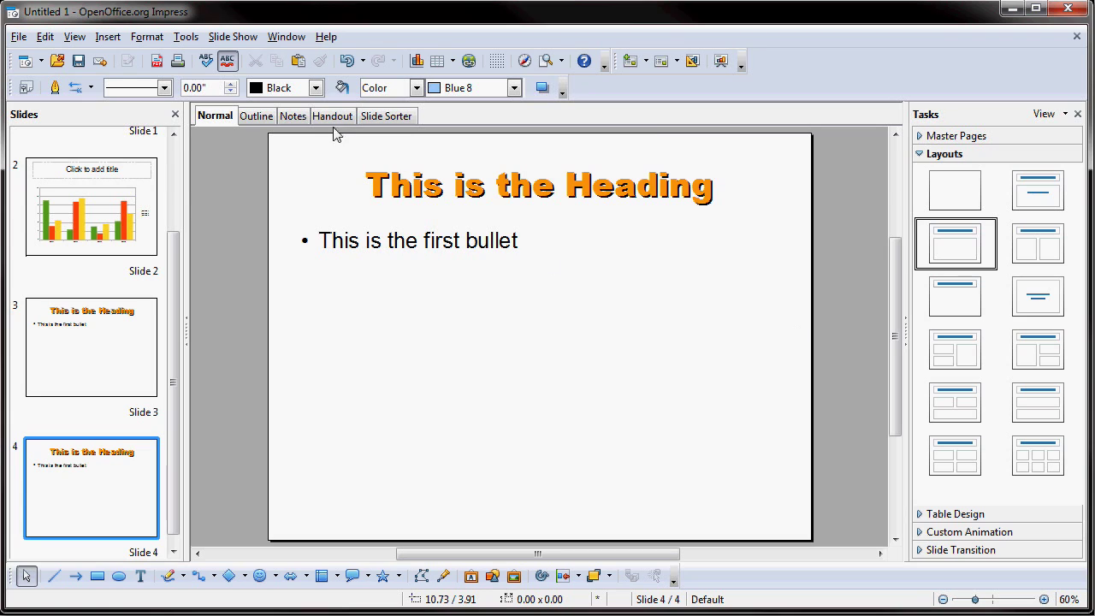
Step: Insert the picture Sample08 from My Pictures > OLYMPUS Sample > Sample onto slide 4
click(107, 37)
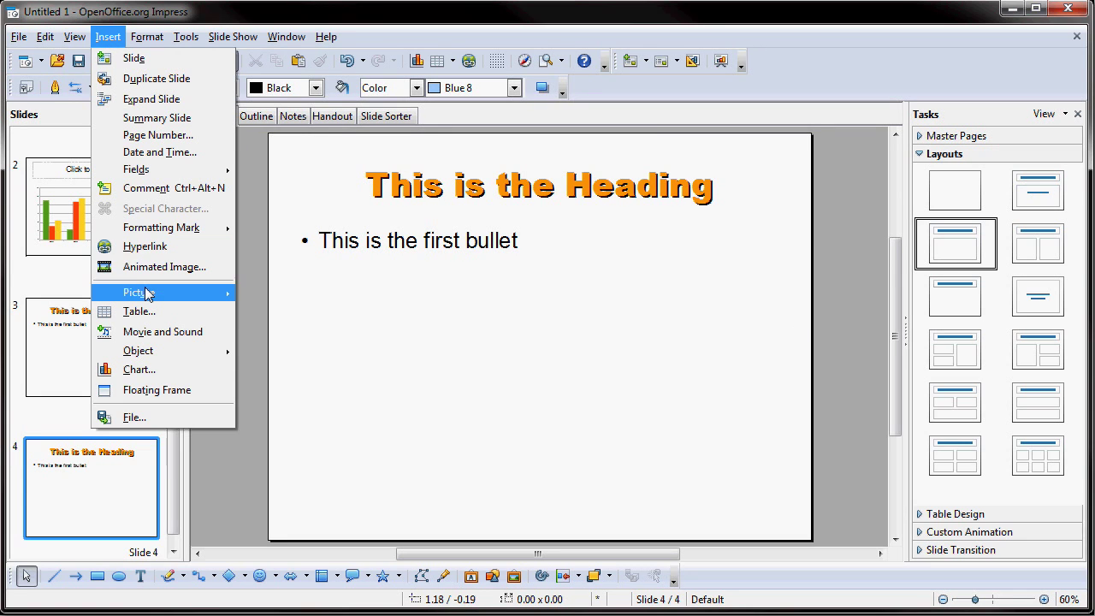
mouse_move(147, 294)
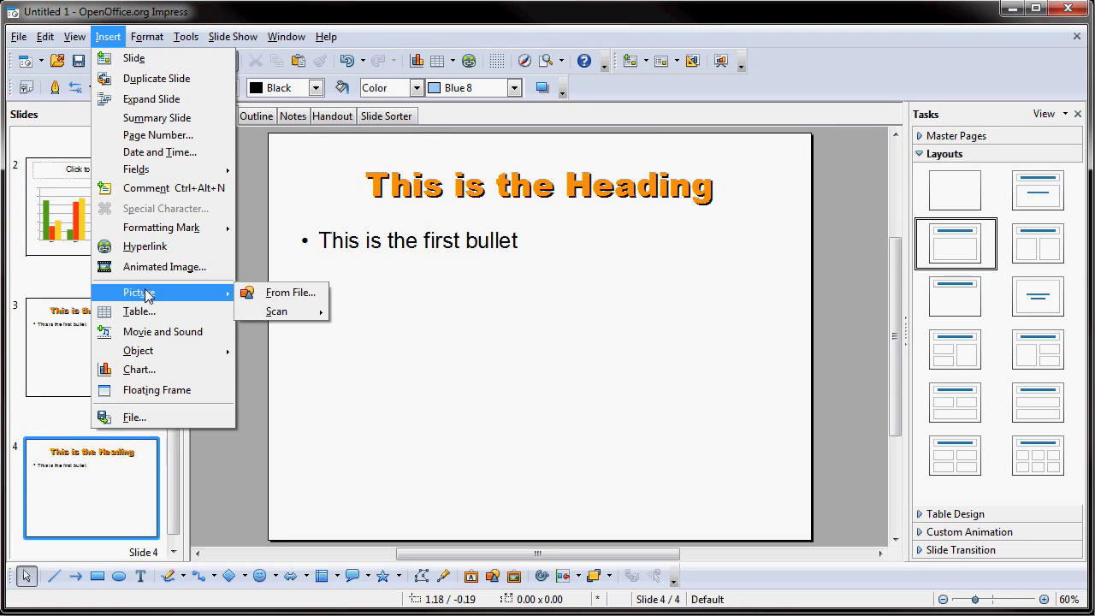
click(289, 294)
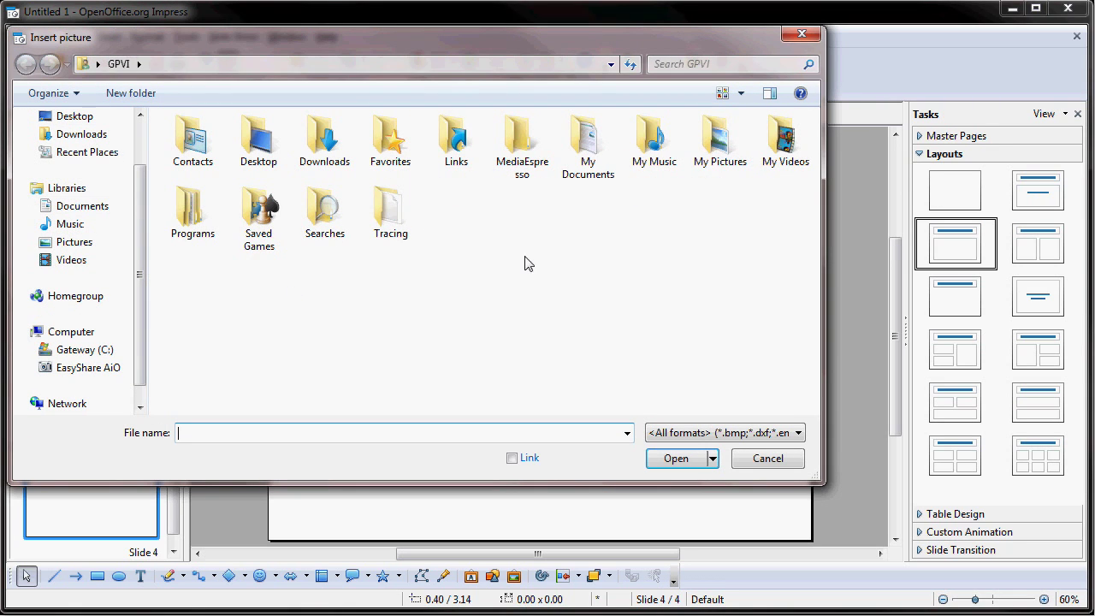
double_click(712, 132)
double_click(590, 167)
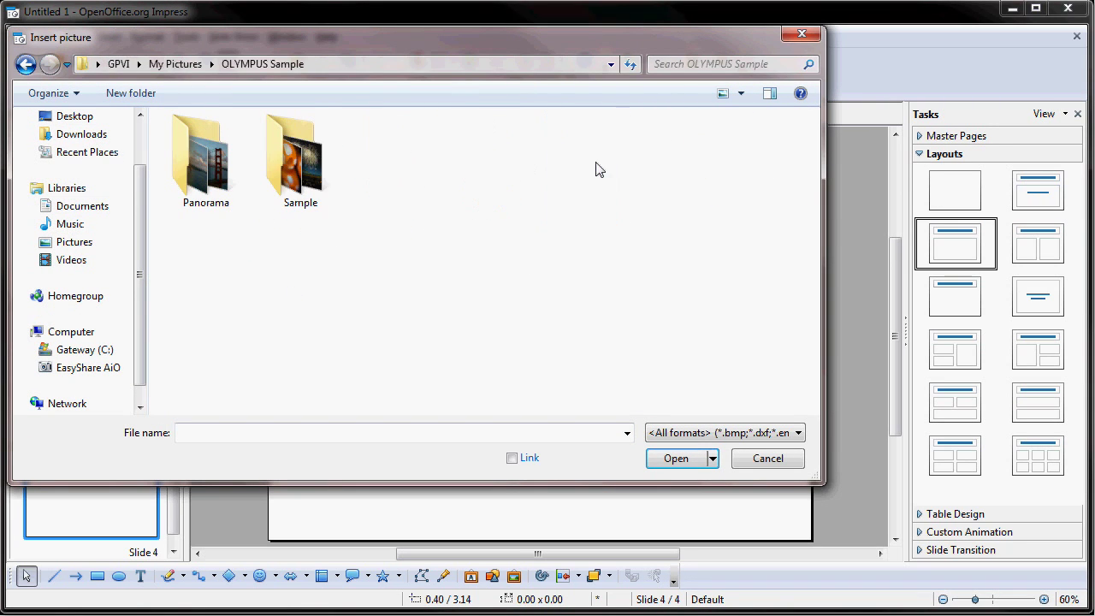
double_click(275, 147)
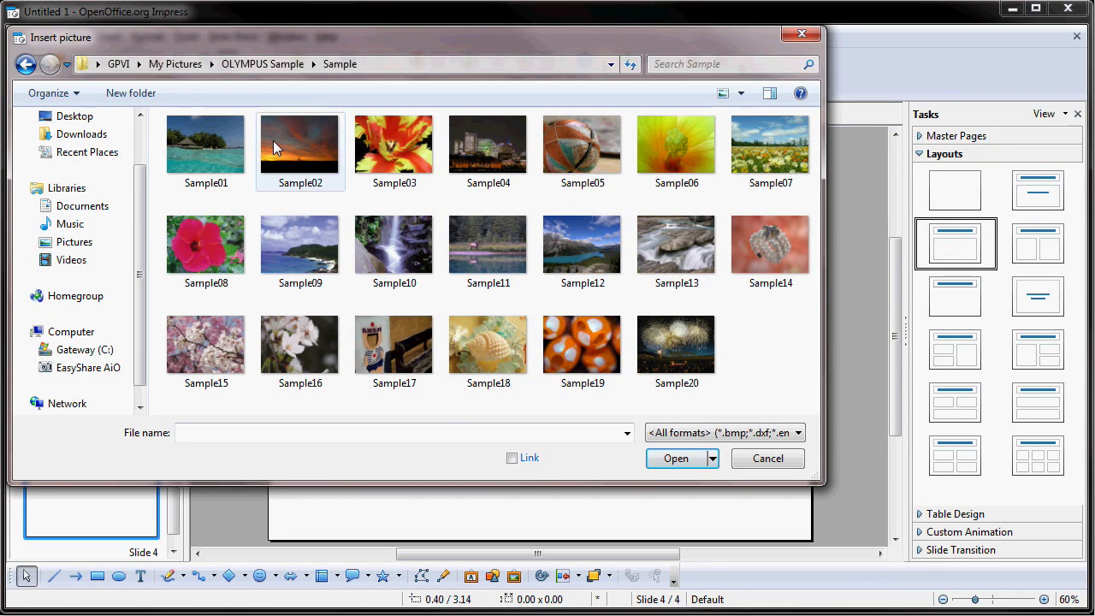
double_click(203, 229)
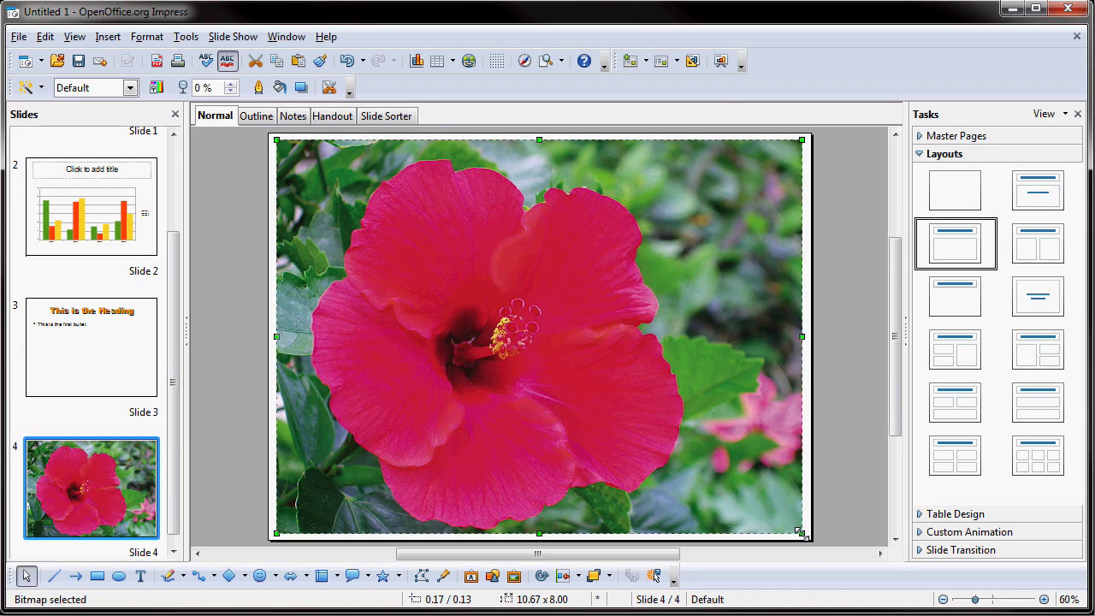
Step: Shrink the flower picture to about 5.5 × 4.1 inches and place it in the slide's lower right area, below the bullet
drag(800, 531, 514, 338)
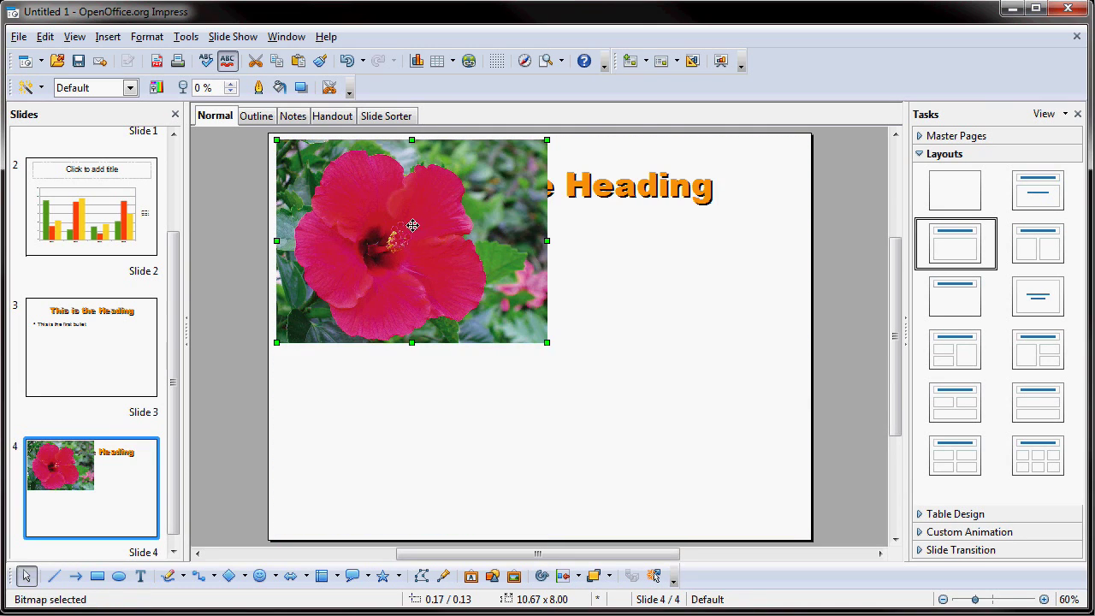
drag(412, 228, 627, 381)
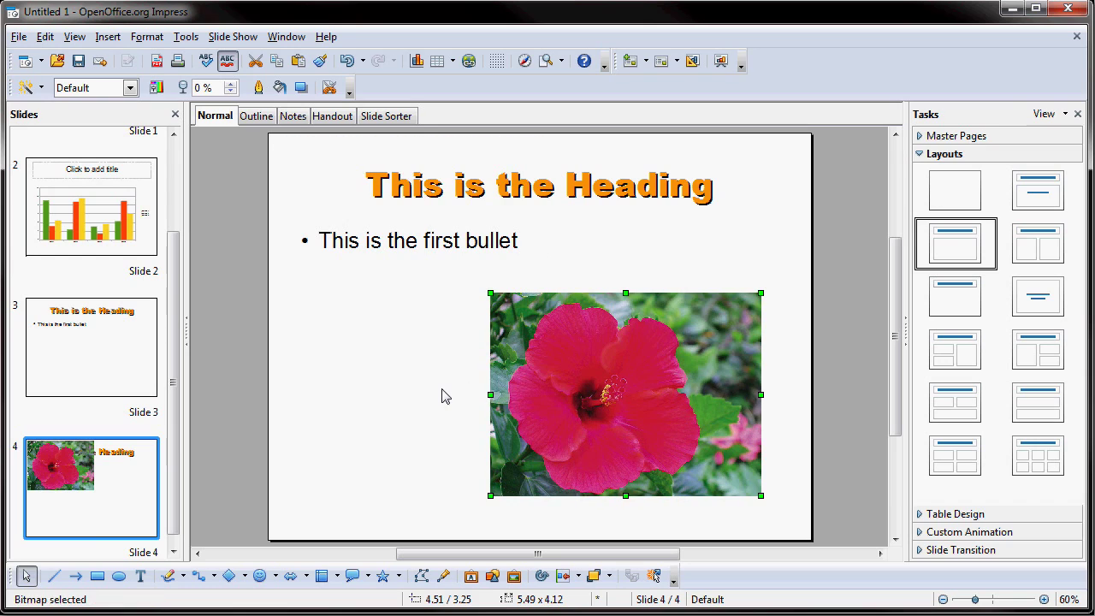
click(443, 396)
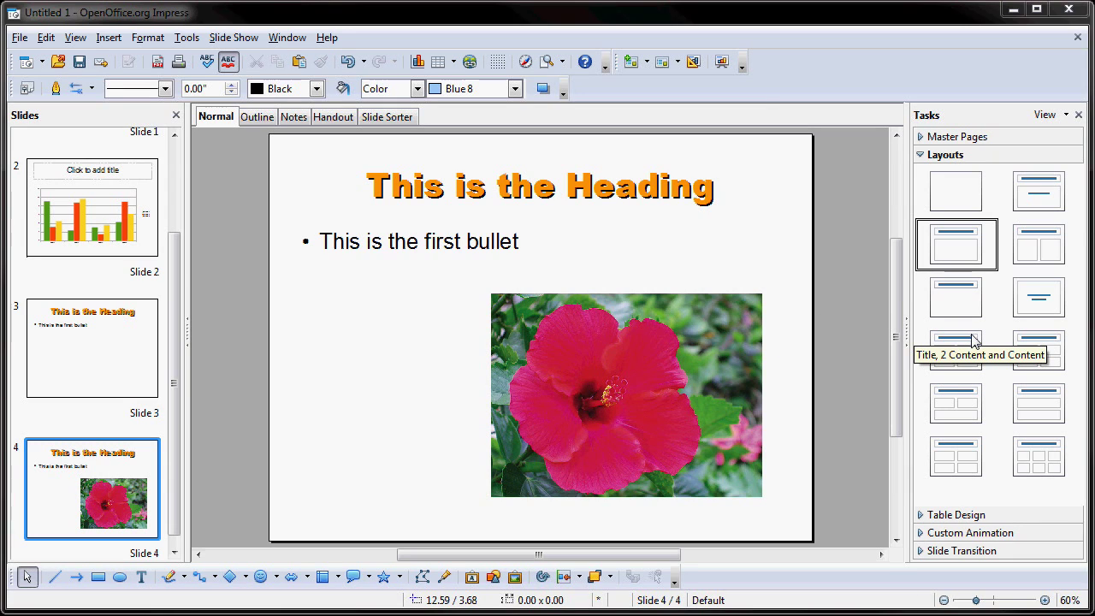
Step: Apply the Fresco master page to the presentation's slides, trying the forest design first
click(948, 138)
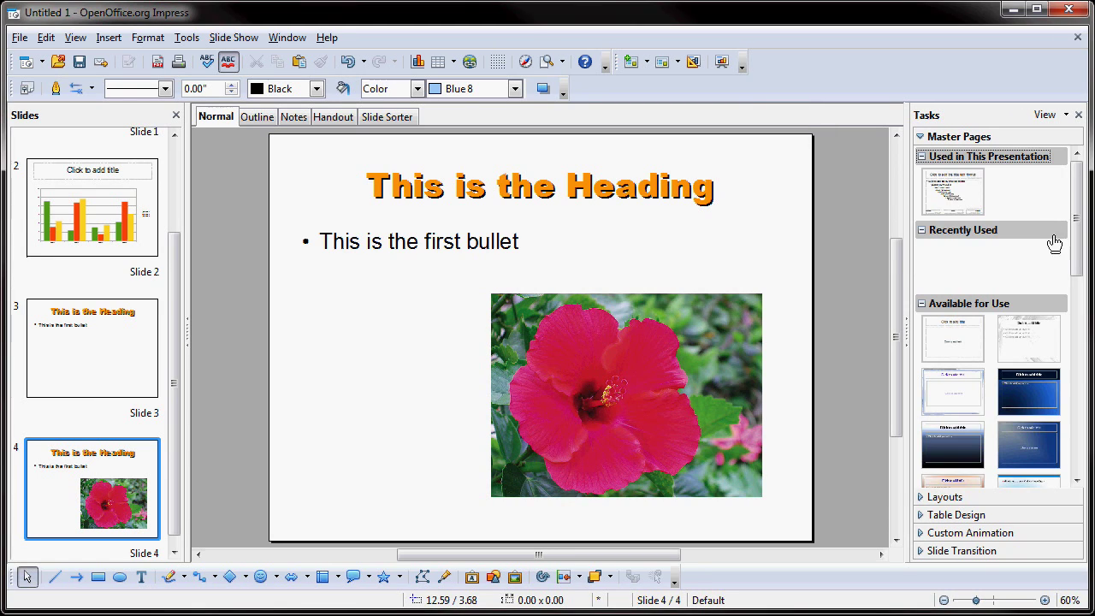
drag(1077, 238, 1074, 318)
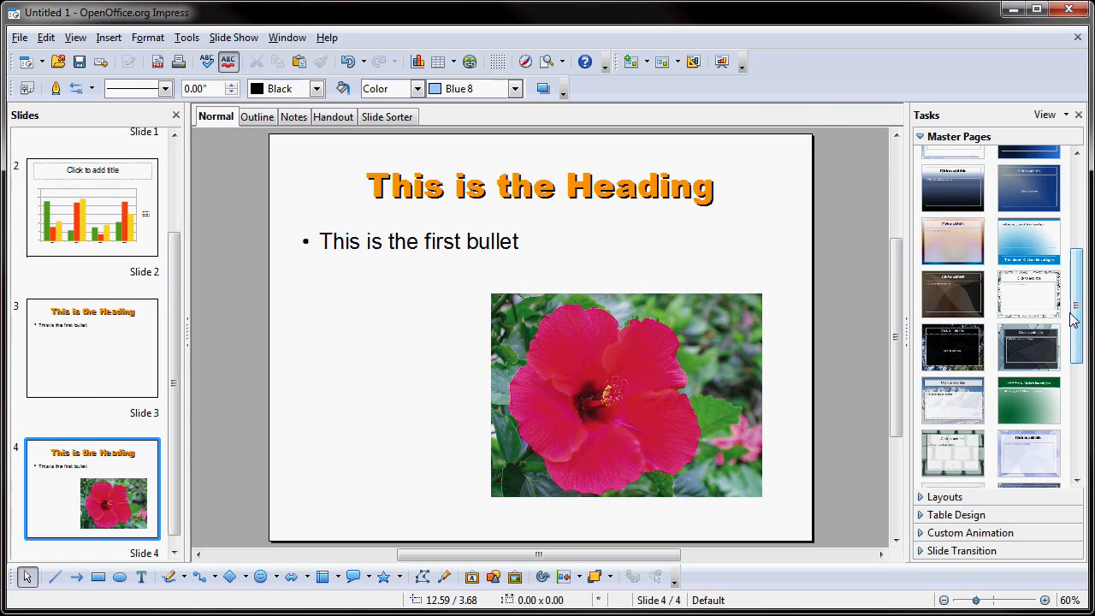
click(950, 351)
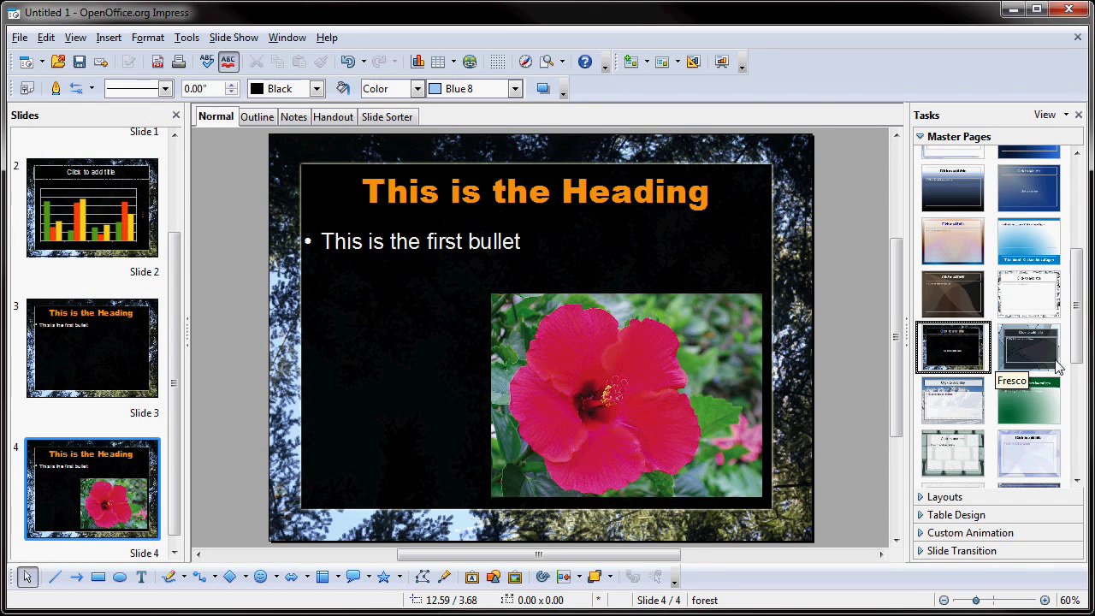
click(1037, 365)
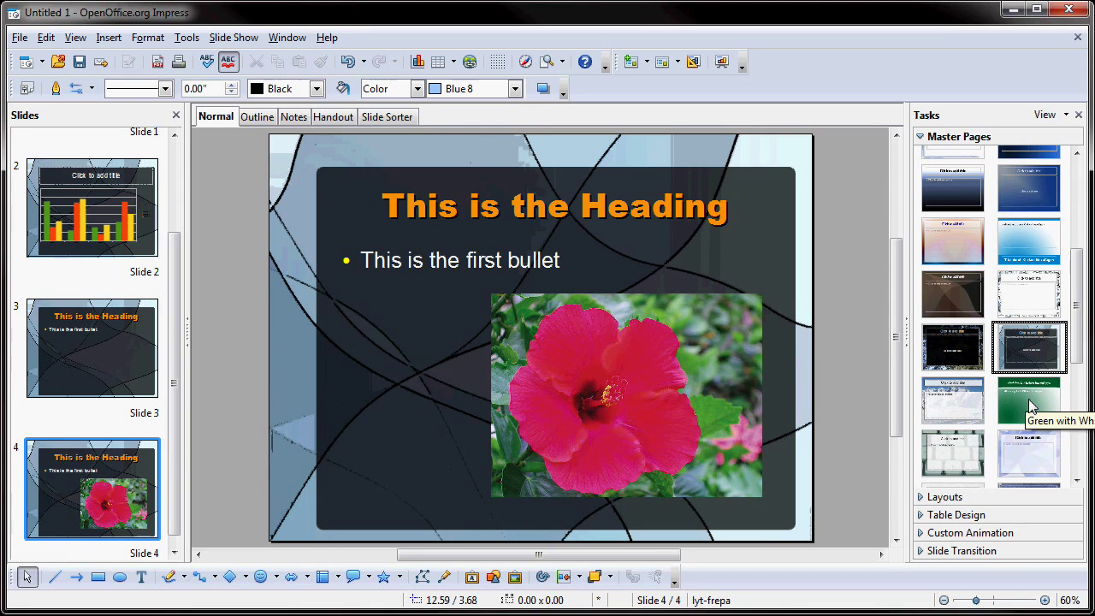
Step: Display the table design, custom animation and slide transition options one after another
click(944, 517)
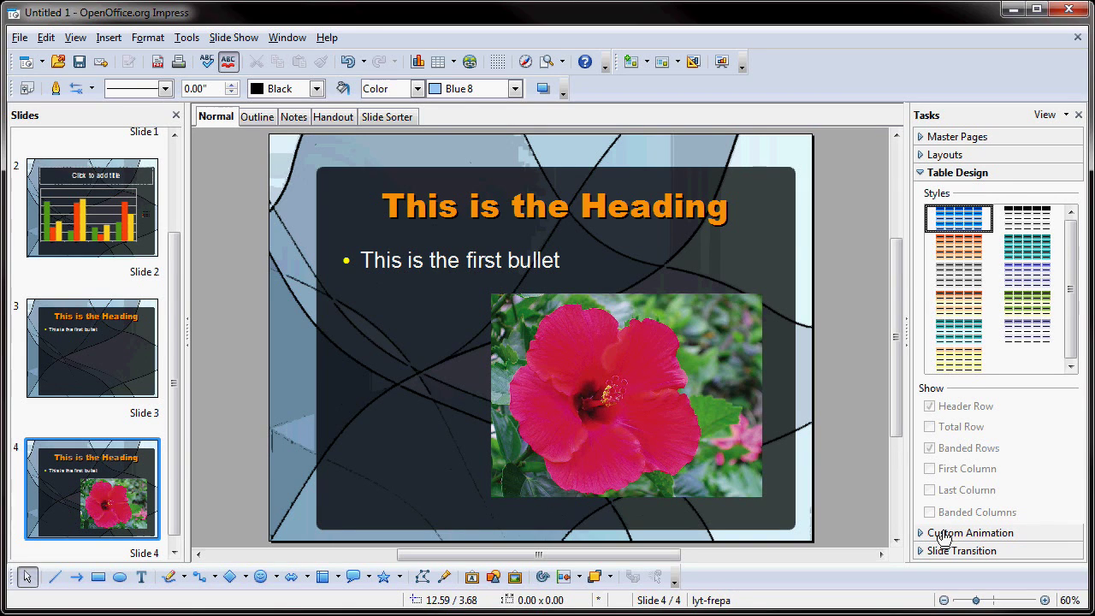
click(944, 534)
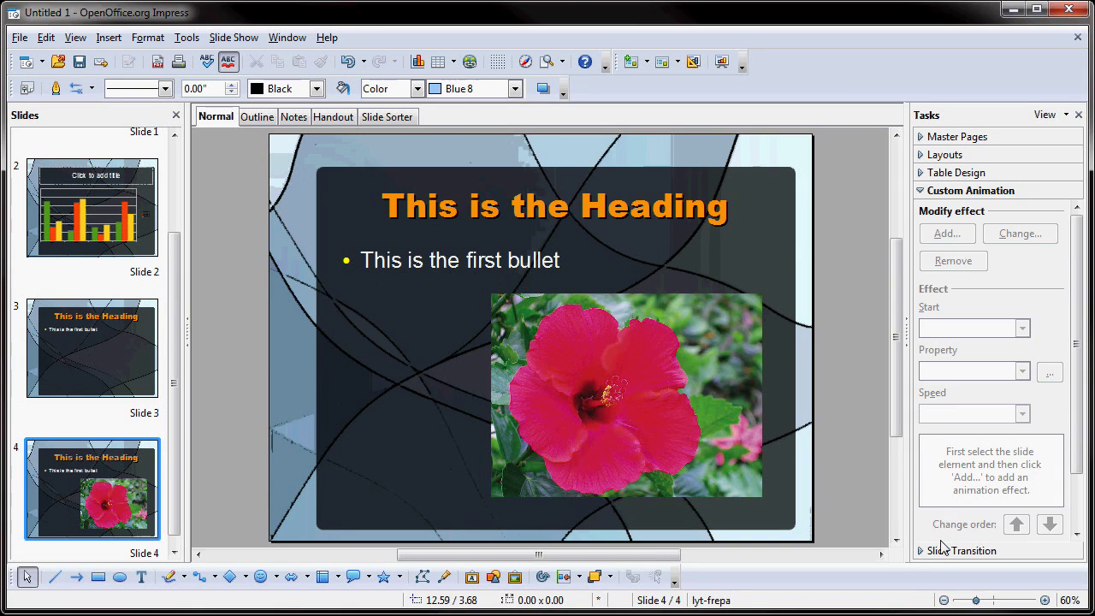
click(946, 550)
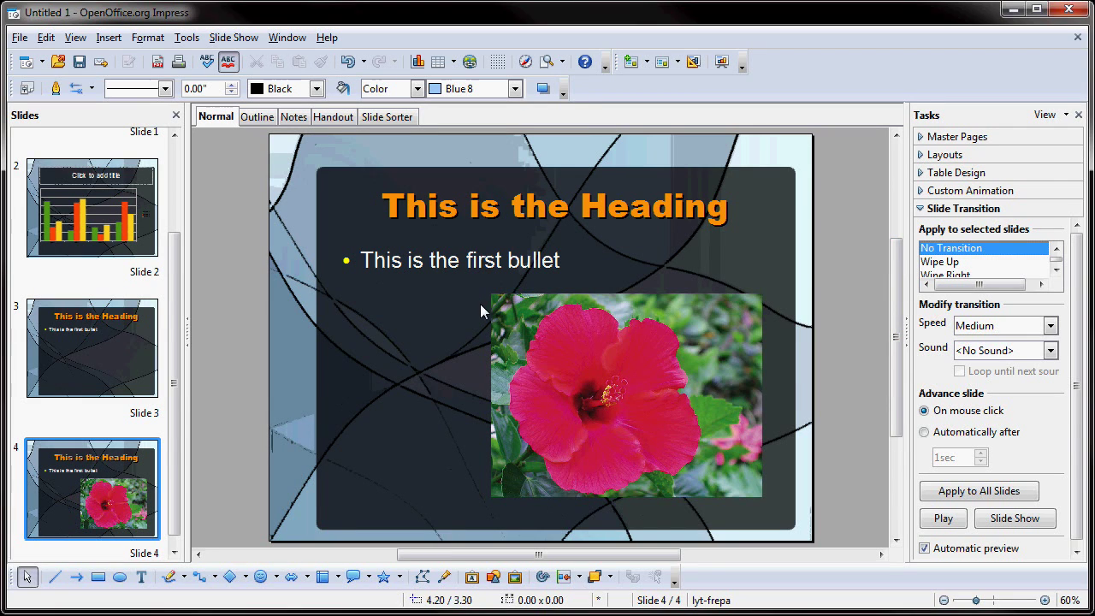
click(22, 40)
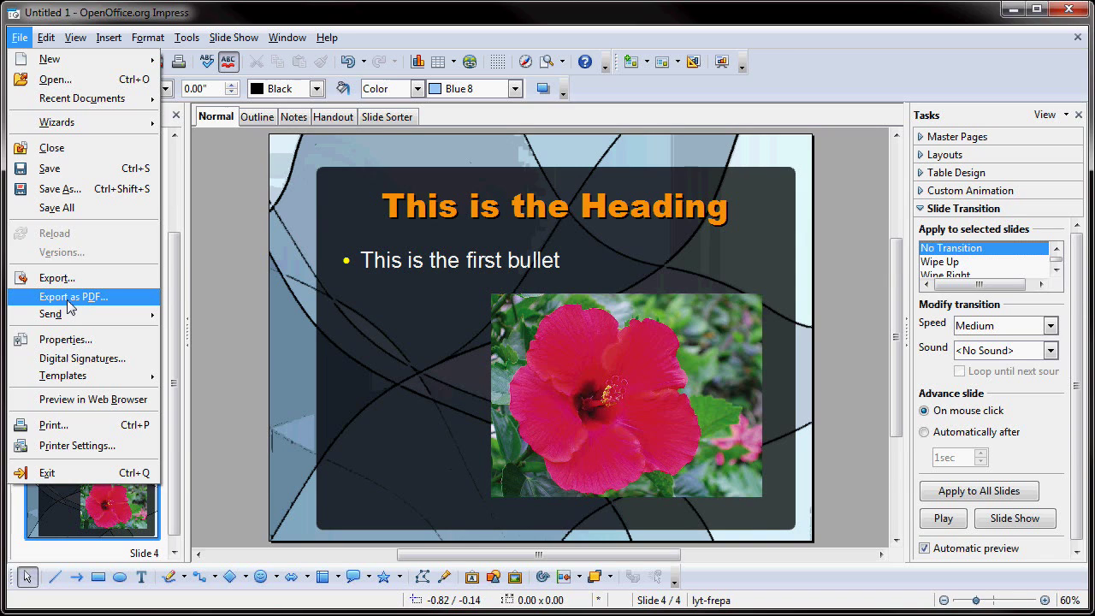
mouse_move(47, 41)
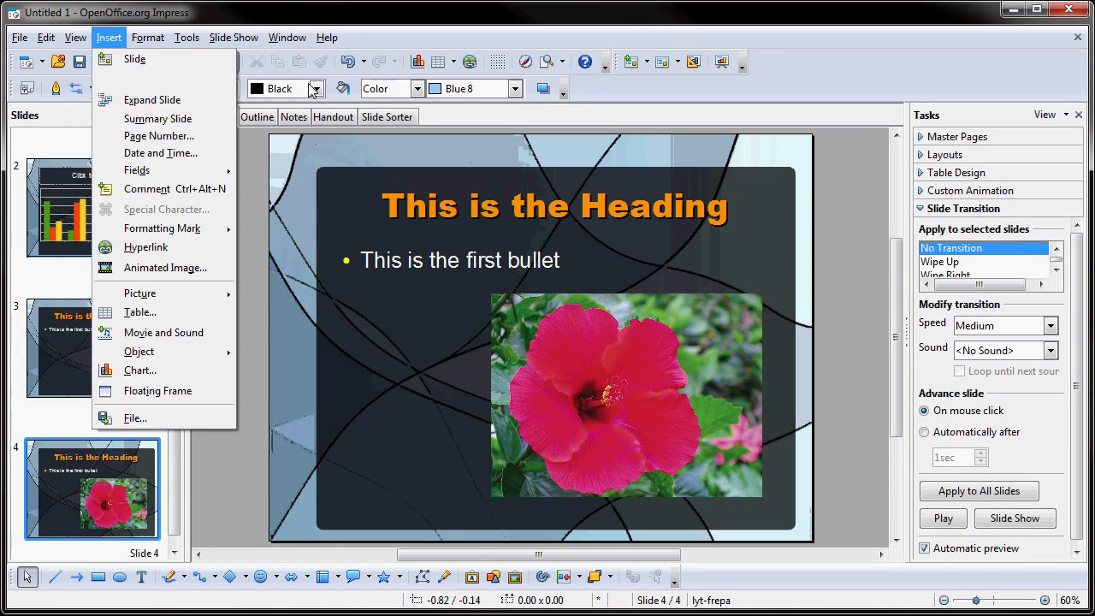
click(449, 116)
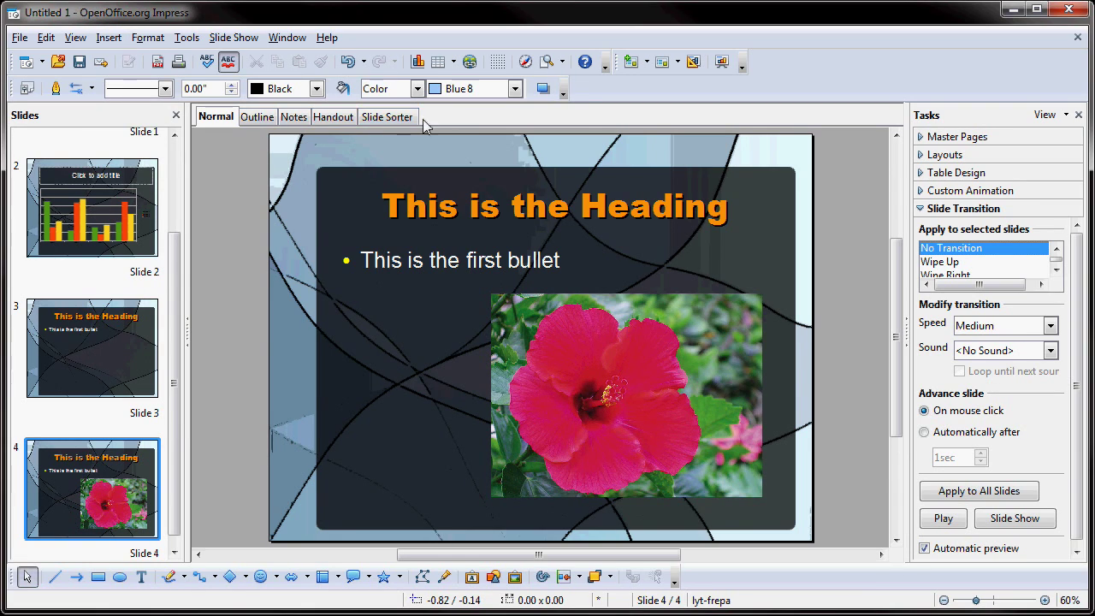
click(76, 39)
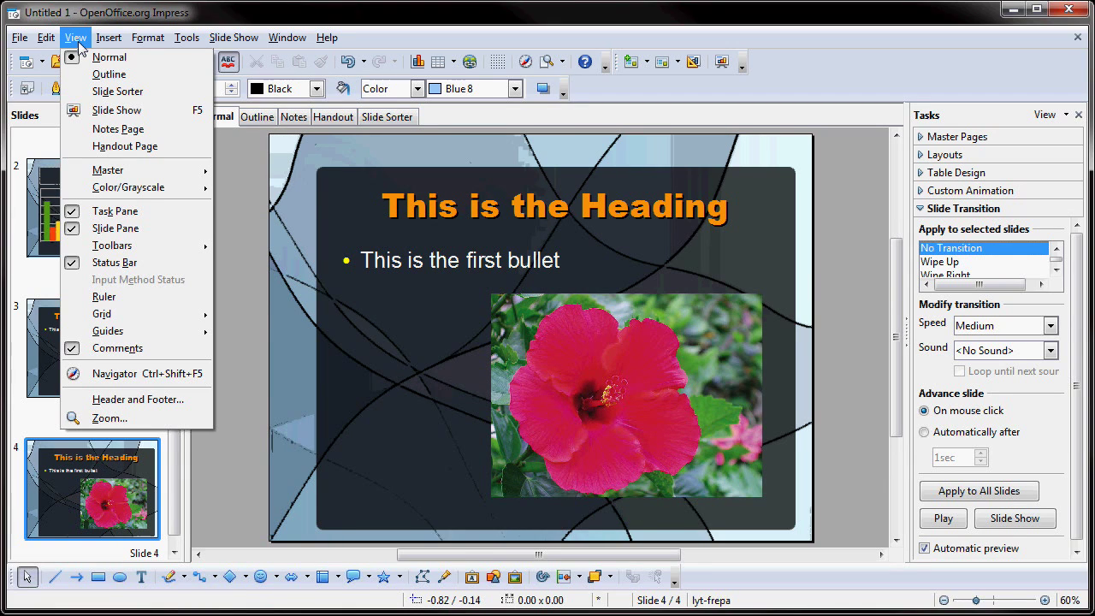
click(469, 126)
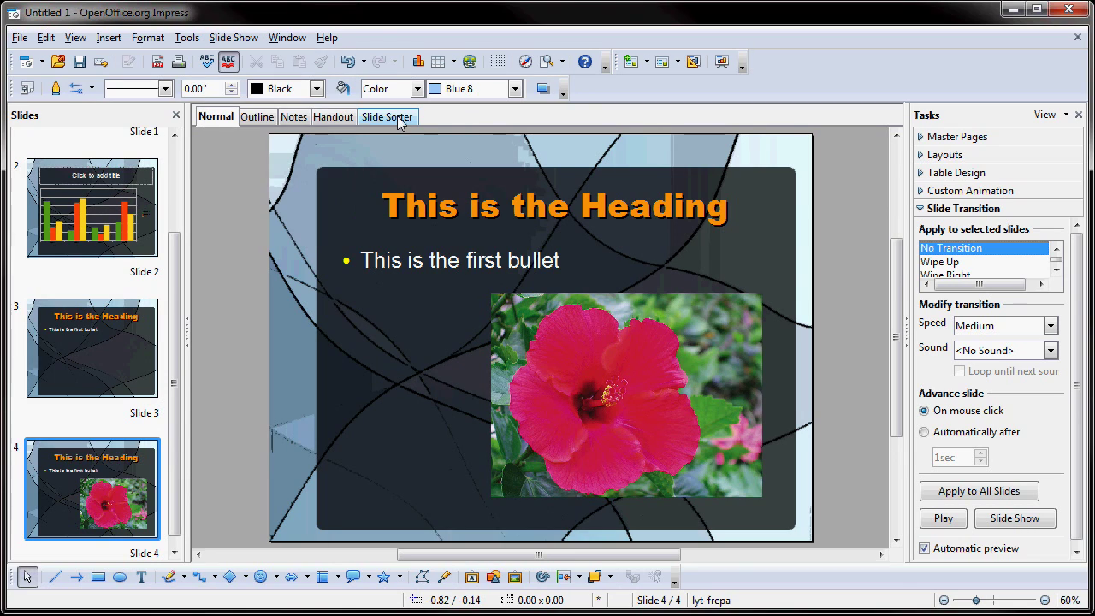
click(107, 39)
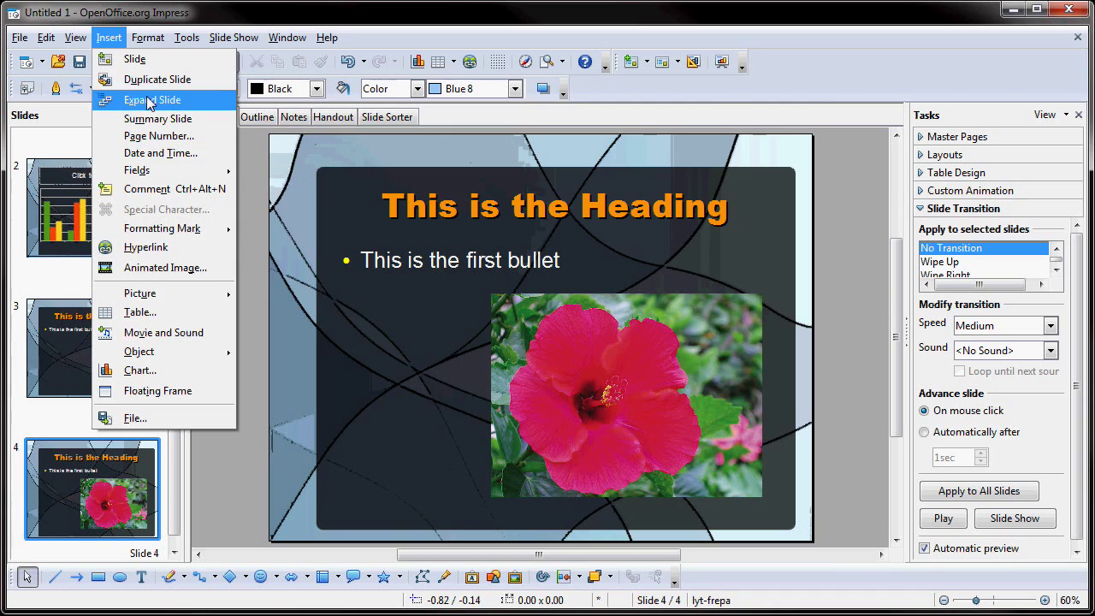
mouse_move(149, 41)
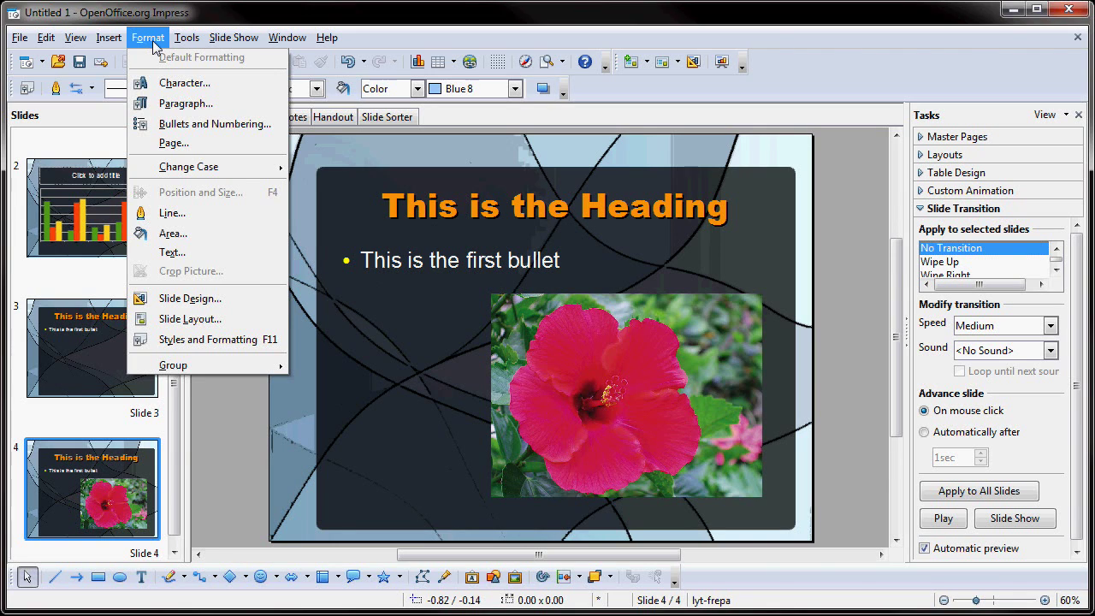
mouse_move(183, 40)
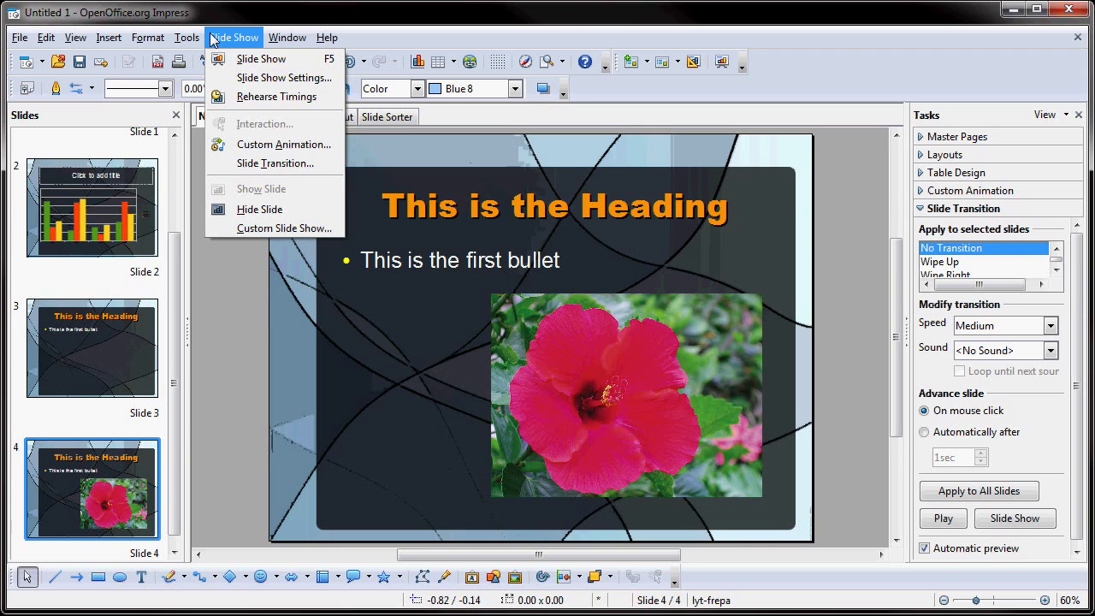
click(396, 25)
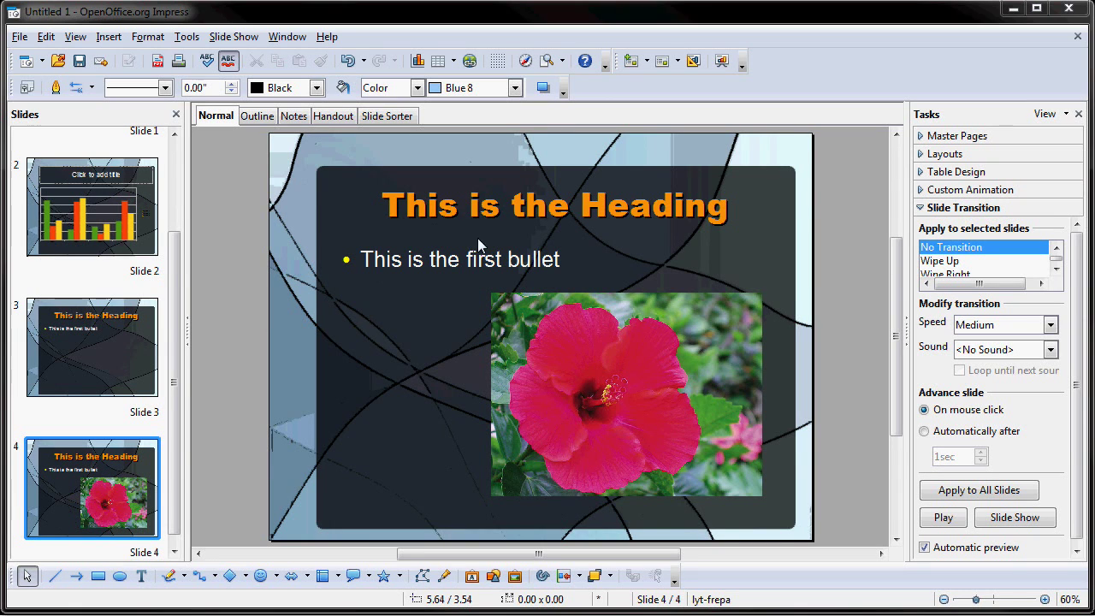
Step: Open the PowerPoint presentation "Using voice overs in powerpoint" and align its window over the previous one
click(19, 37)
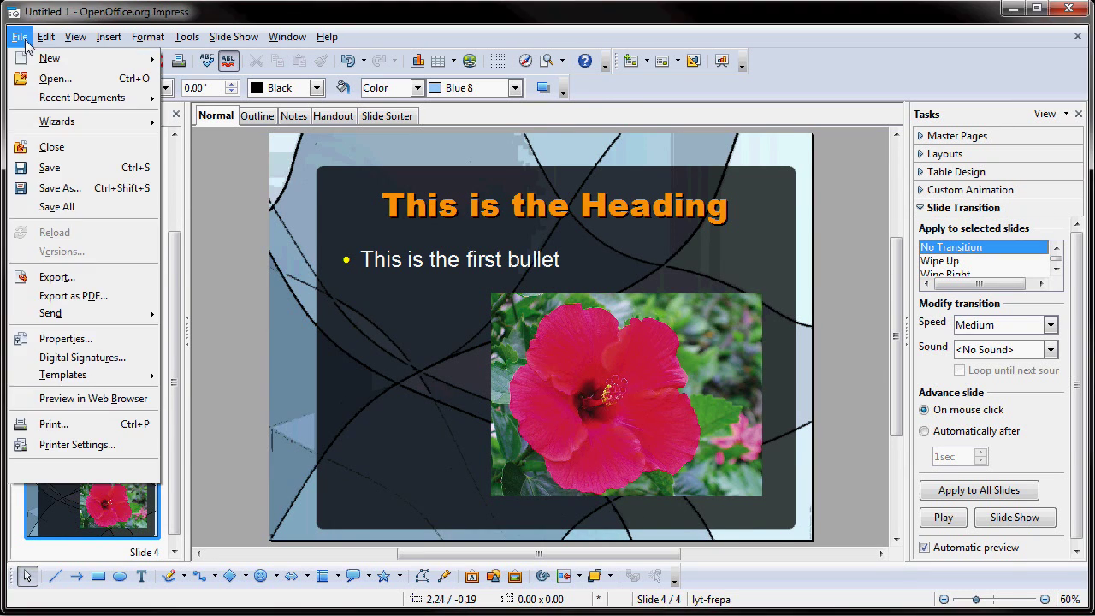
click(53, 79)
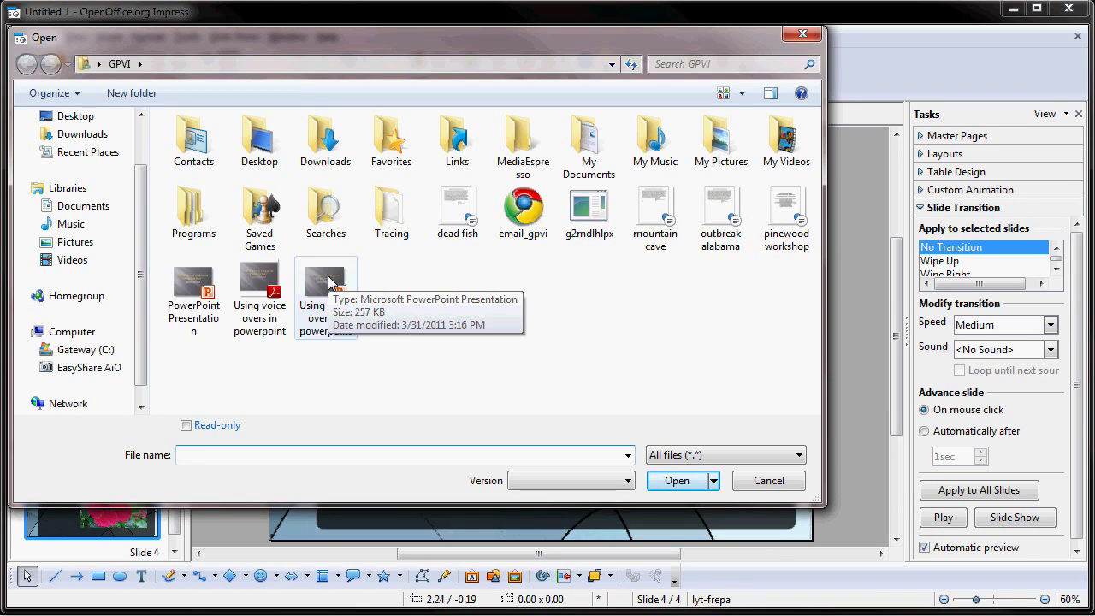
click(329, 282)
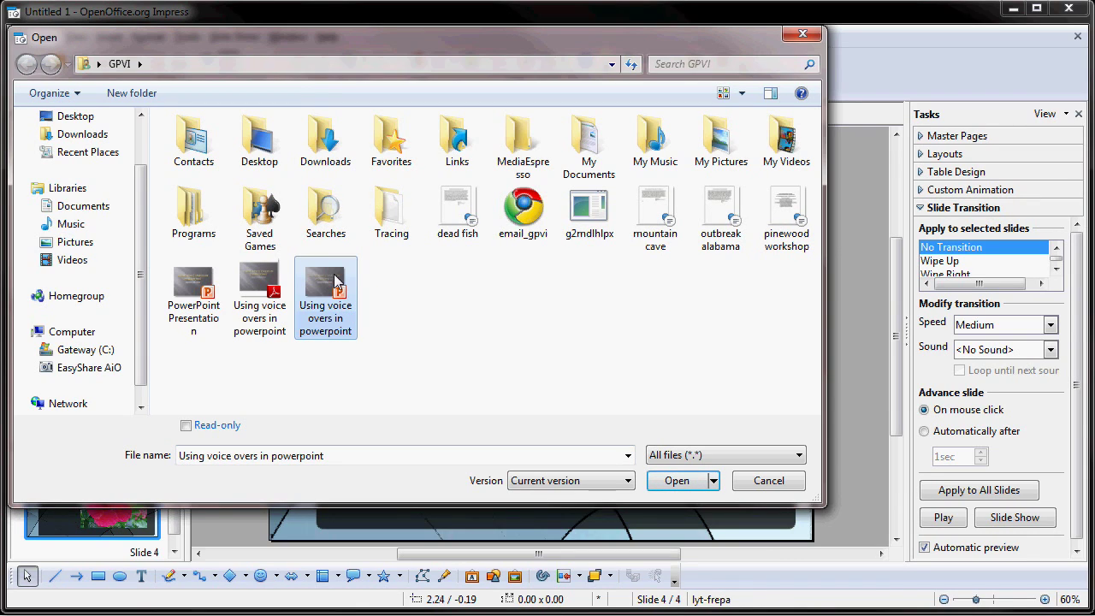
click(650, 488)
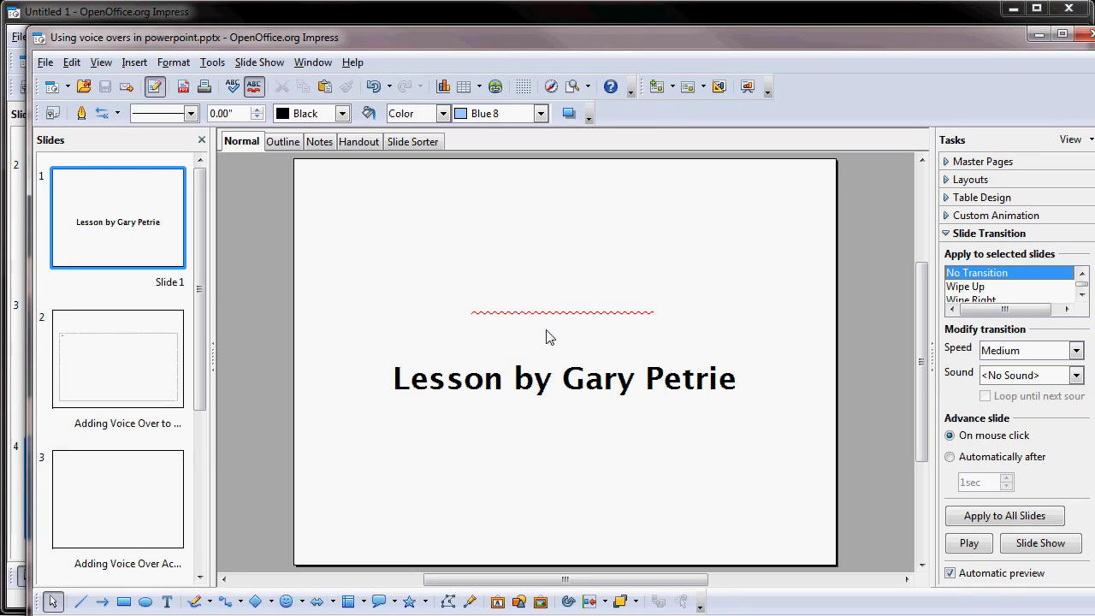
drag(492, 47, 466, 24)
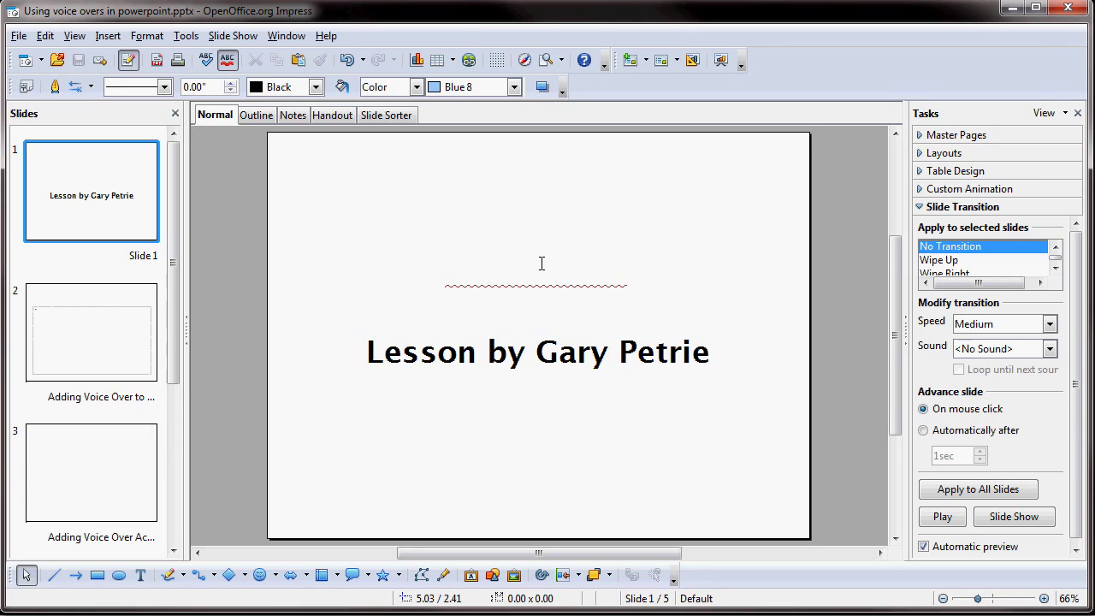
Step: Look through the slides of the opened presentation to slide 5 and check its empty title placeholder
click(110, 347)
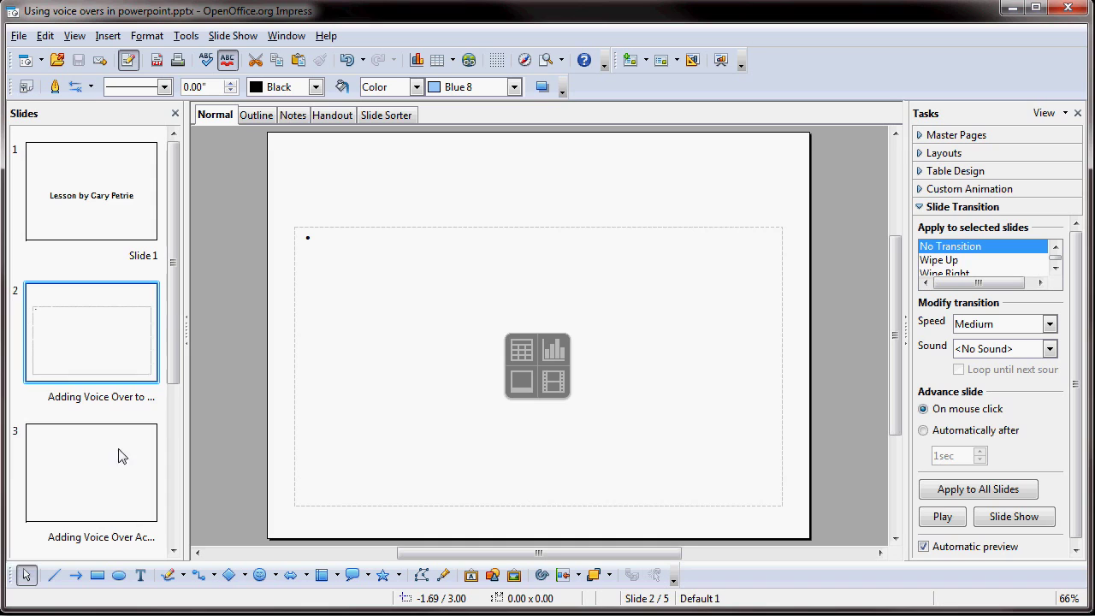
click(118, 456)
click(95, 354)
click(89, 231)
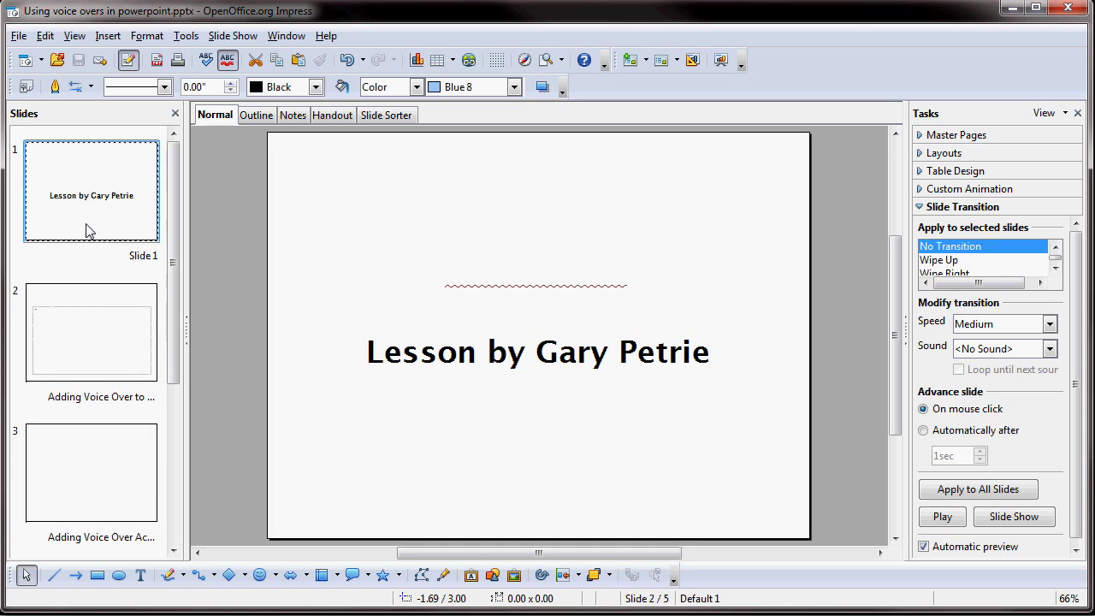
drag(174, 241, 174, 398)
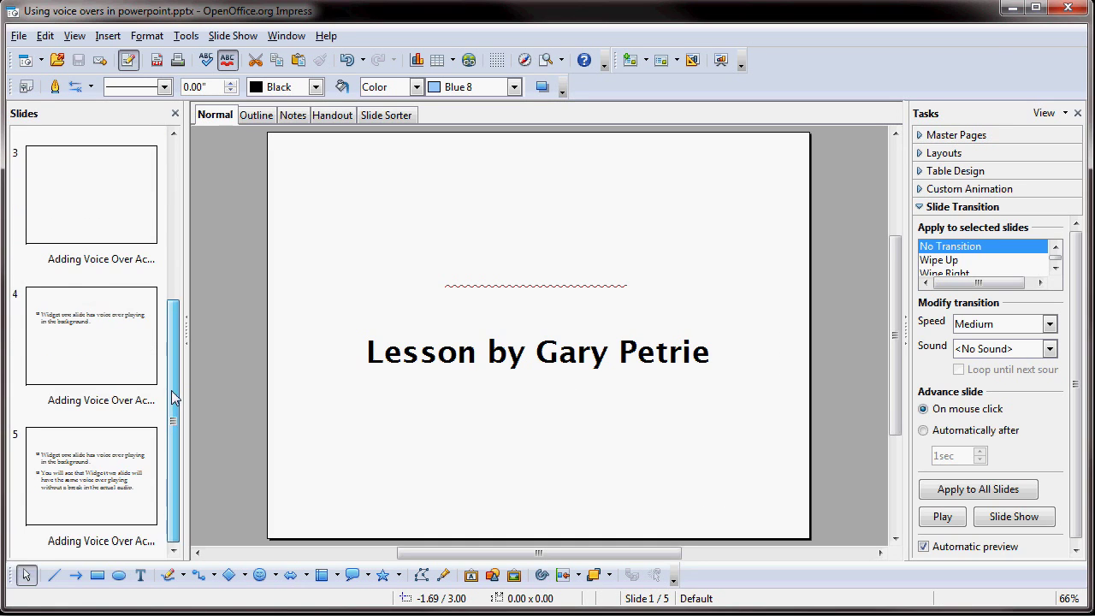
click(143, 442)
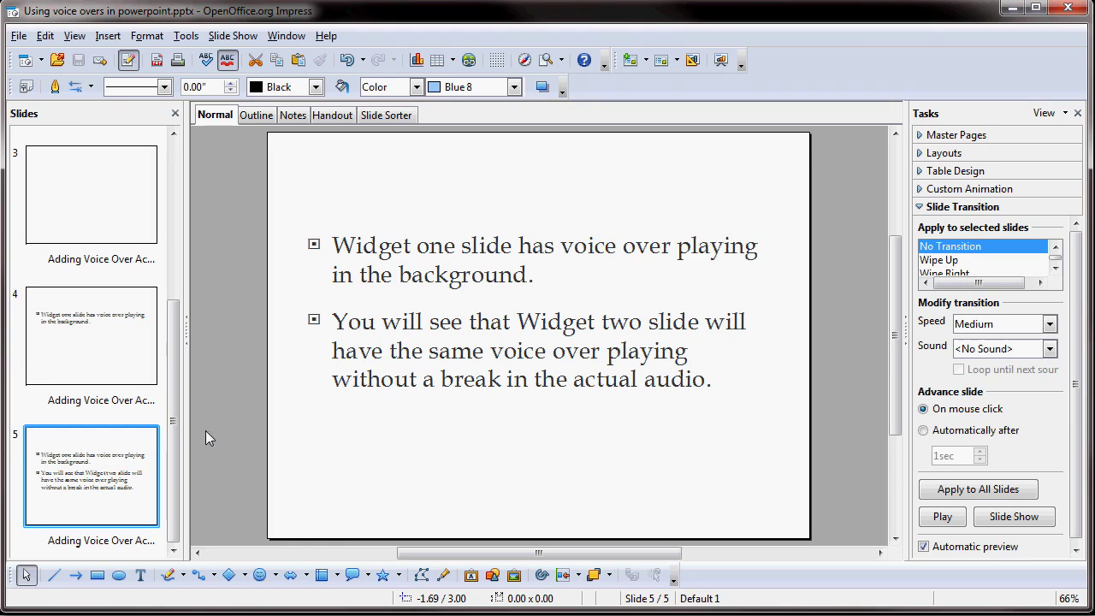
click(467, 169)
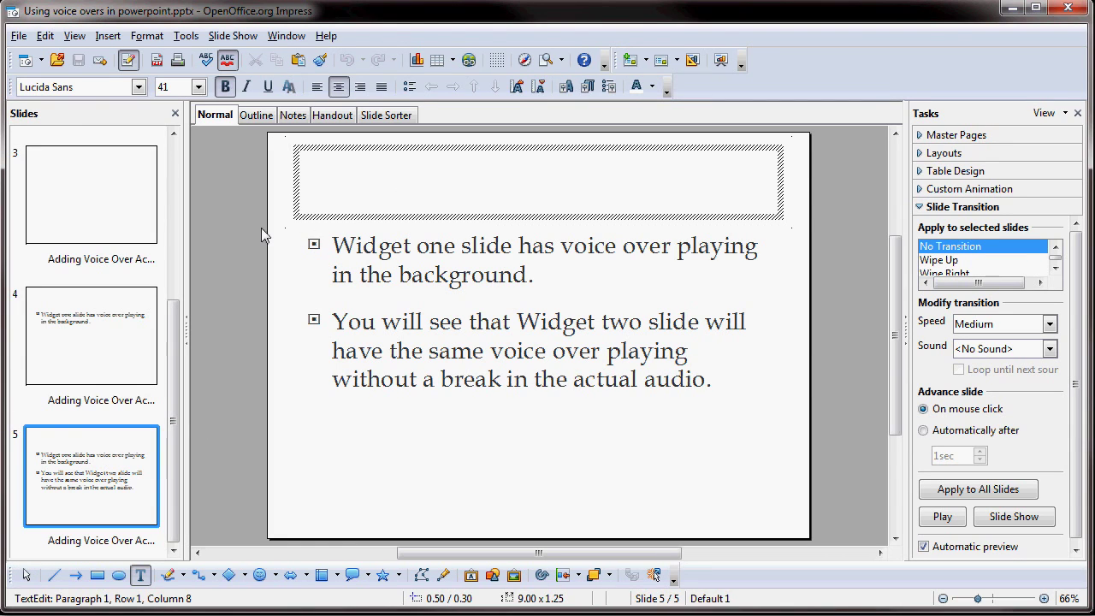
Step: Clear the blank contents of slide 5's title placeholder and leave text editing
key(BackSpace)
key(BackSpace)
key(BackSpace)
key(BackSpace)
key(BackSpace)
key(BackSpace)
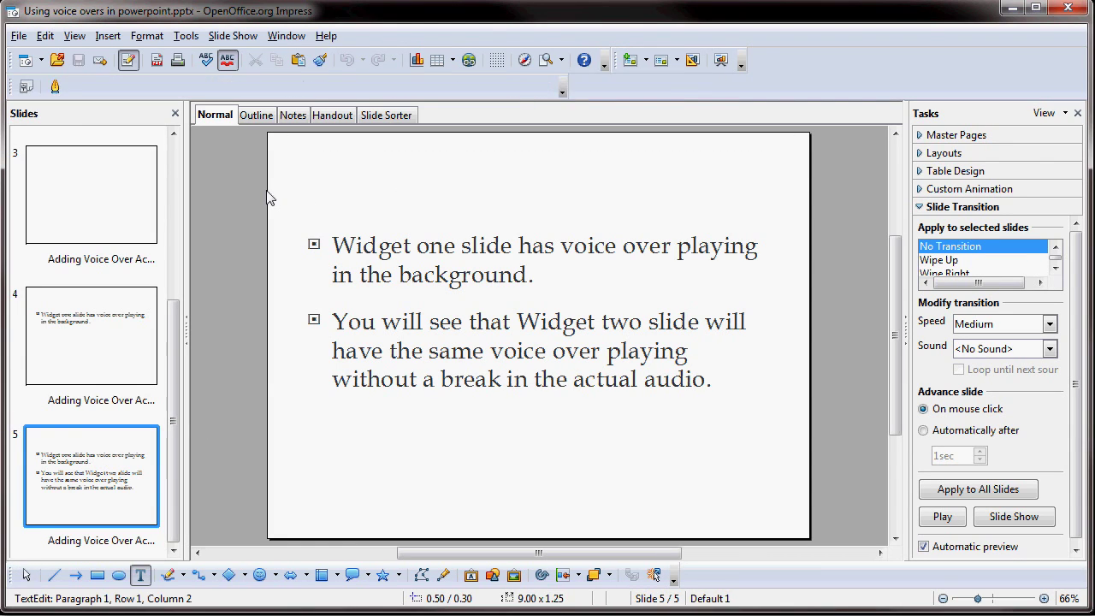
click(268, 198)
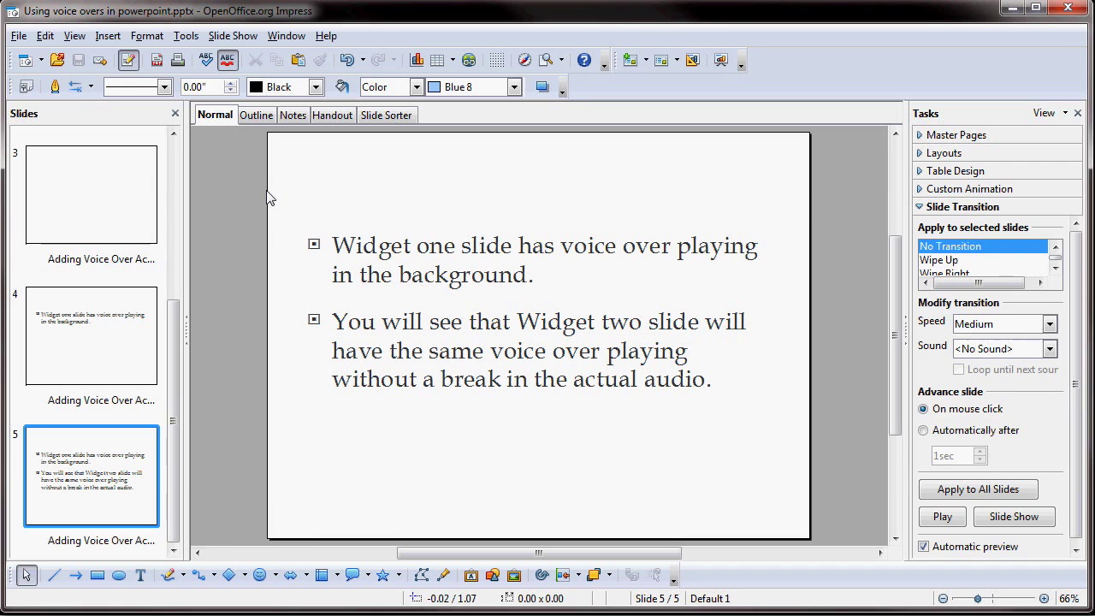
Step: Close the presentation "Using voice overs in powerpoint.pptx"
click(18, 36)
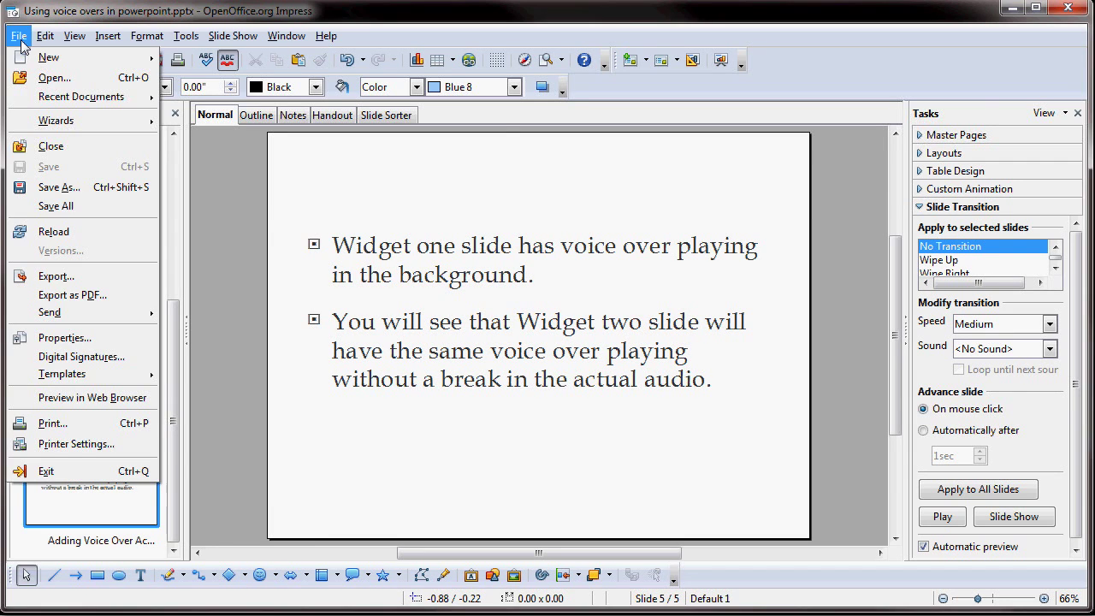
click(19, 36)
click(286, 36)
click(1068, 7)
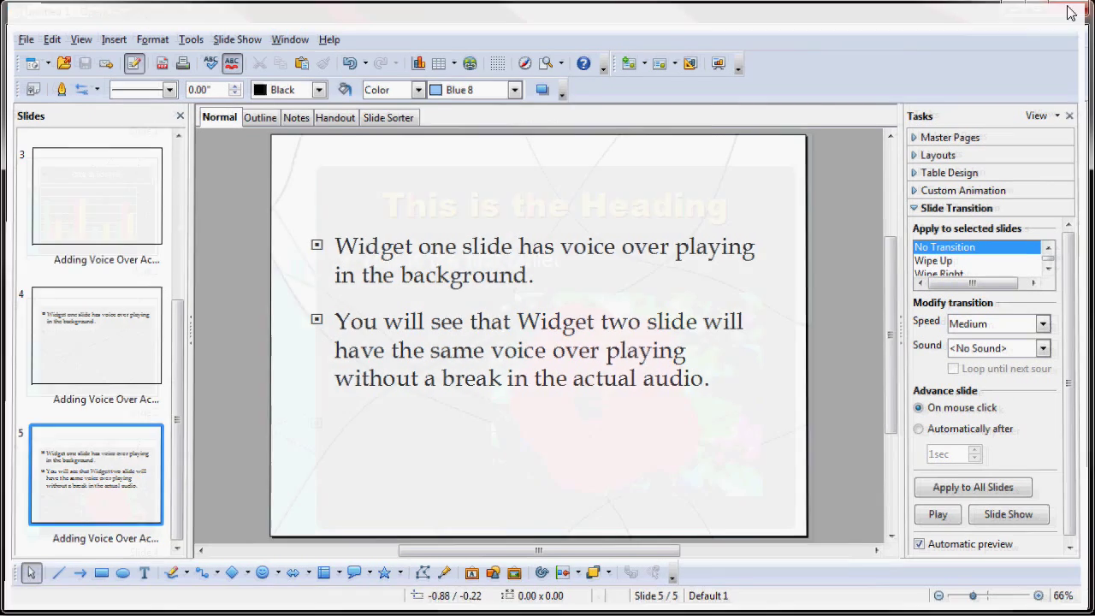
Step: Open the PowerPoint 97-2003 file "PowerPoint Presentation" and align its window over the previous one
click(20, 38)
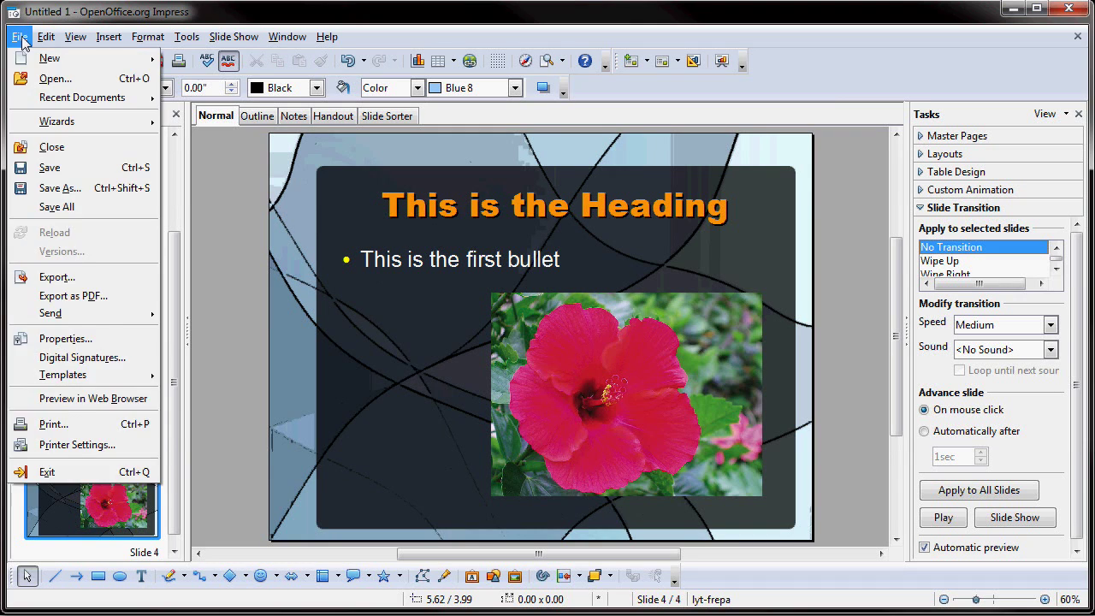
click(43, 79)
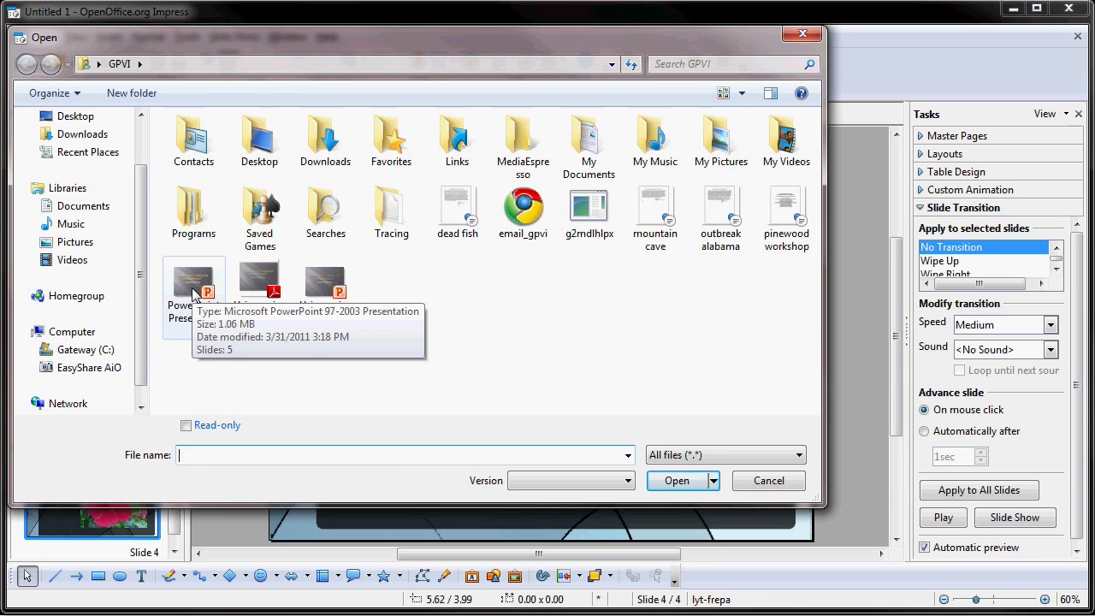
click(193, 294)
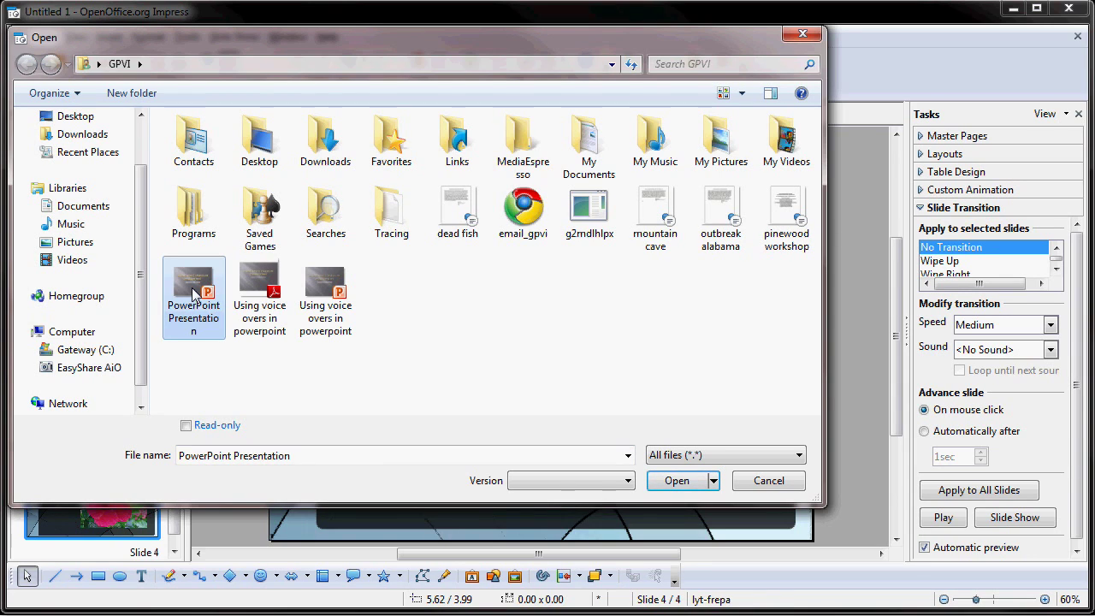
click(694, 481)
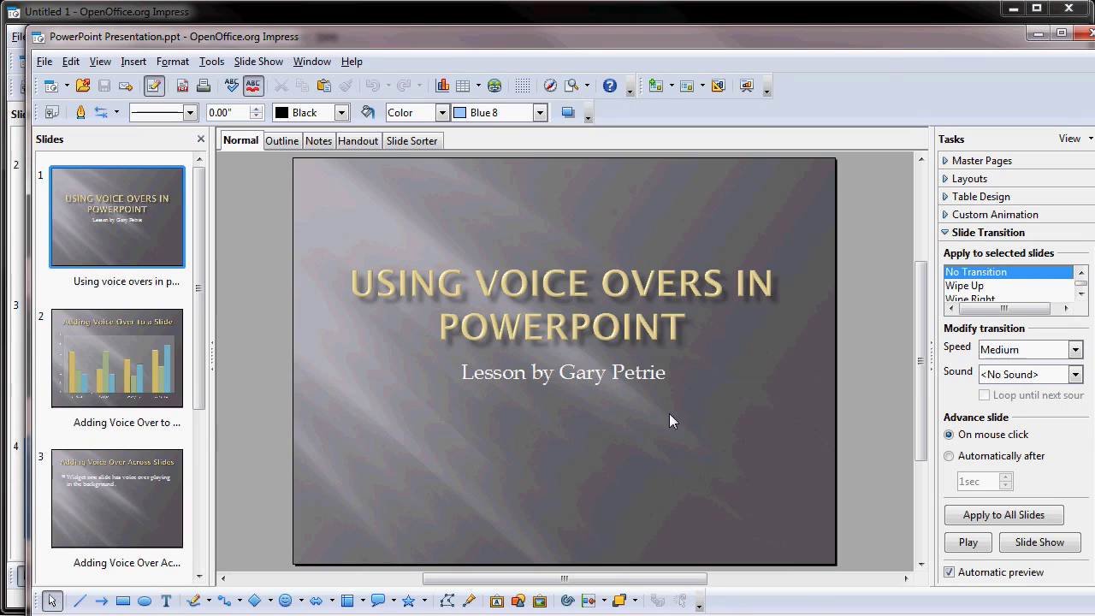
double_click(510, 42)
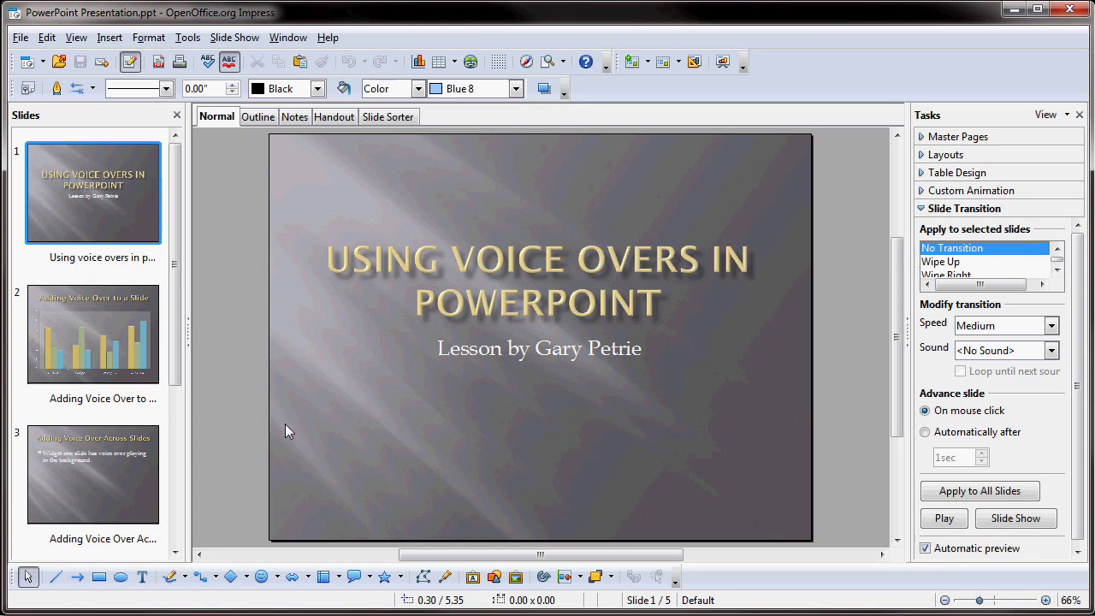
Step: Look through slides 2, 3 and 4 of the opened presentation to check their design and contents
click(93, 320)
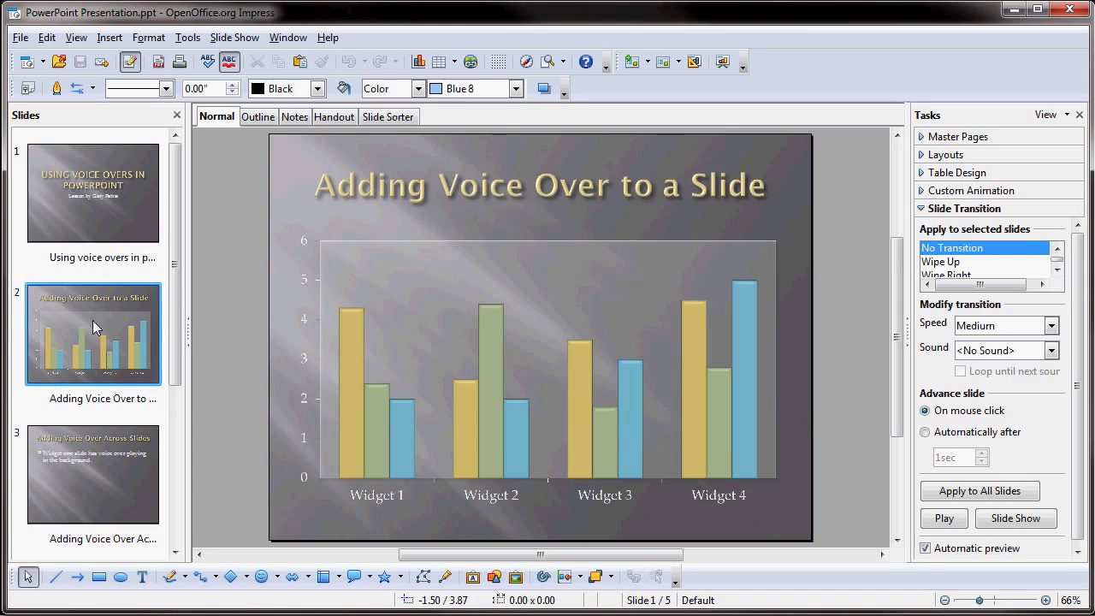
click(100, 486)
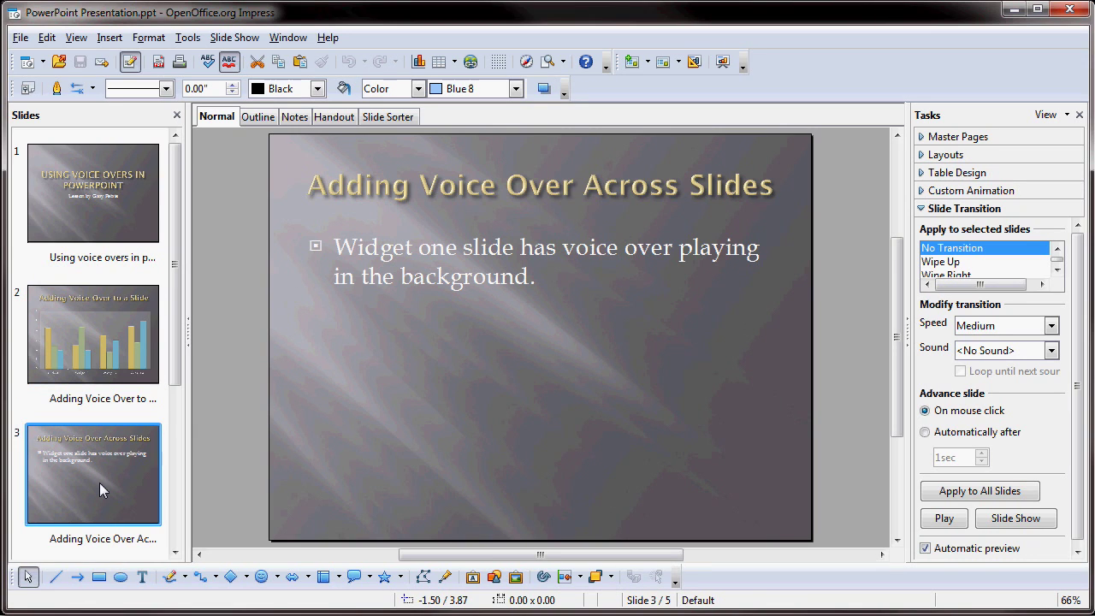
drag(177, 359, 179, 535)
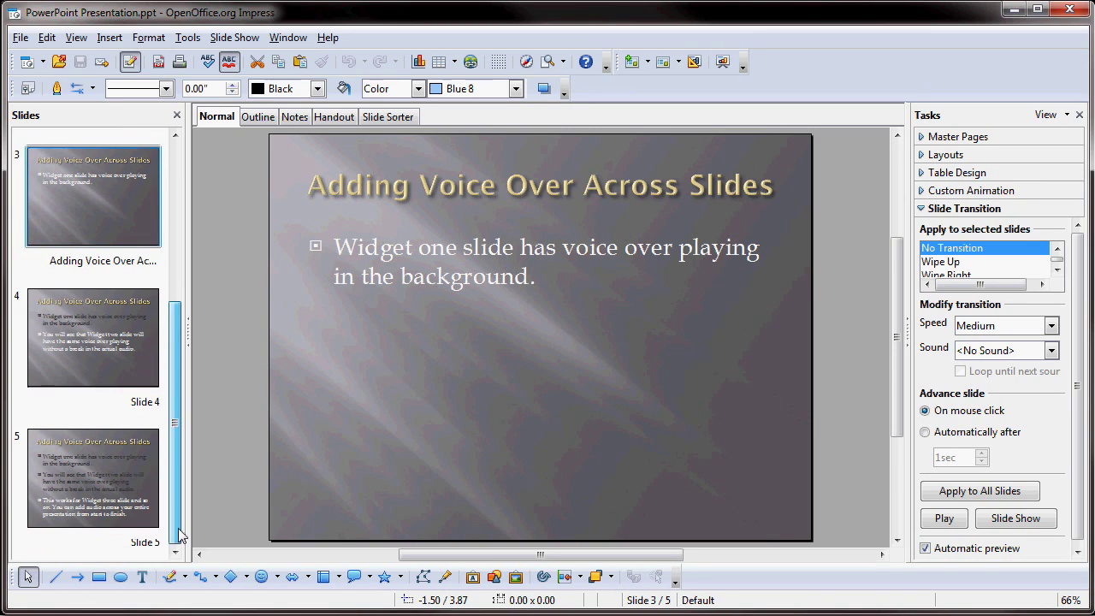
click(100, 341)
Step: Examine how the title and the bullet text on slide 4 were imported by selecting them, leaving both deselected
click(388, 185)
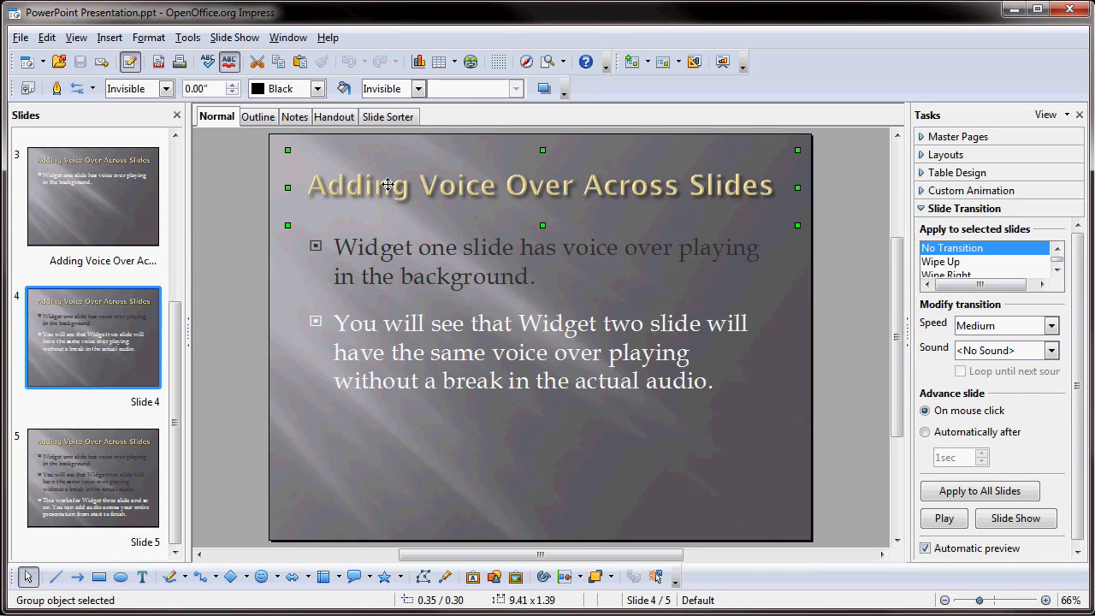
click(357, 247)
drag(335, 247, 716, 382)
click(266, 240)
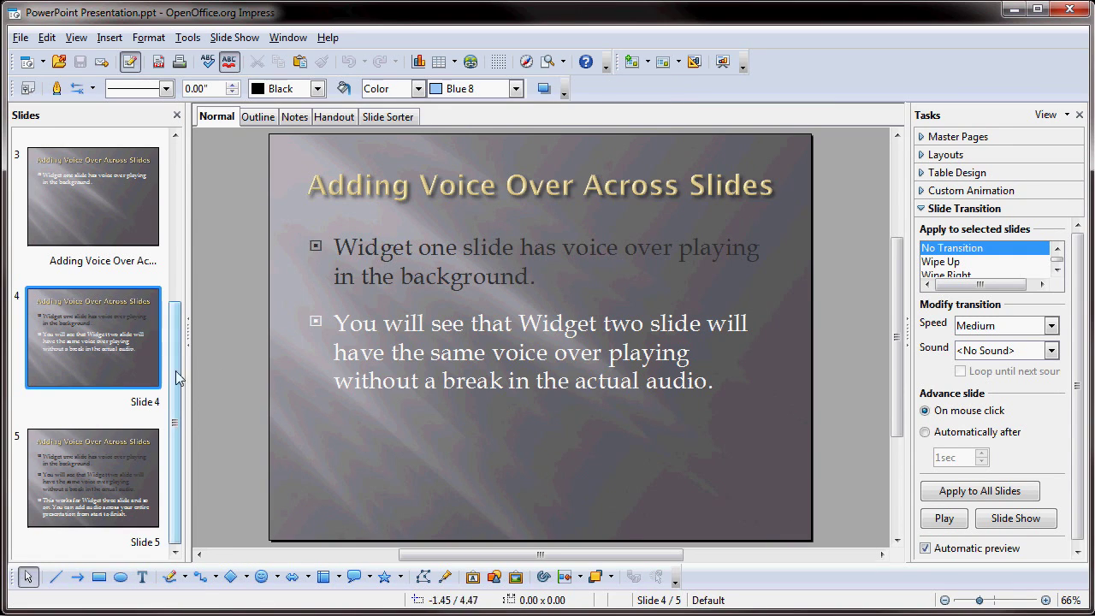
drag(175, 370, 169, 186)
click(395, 193)
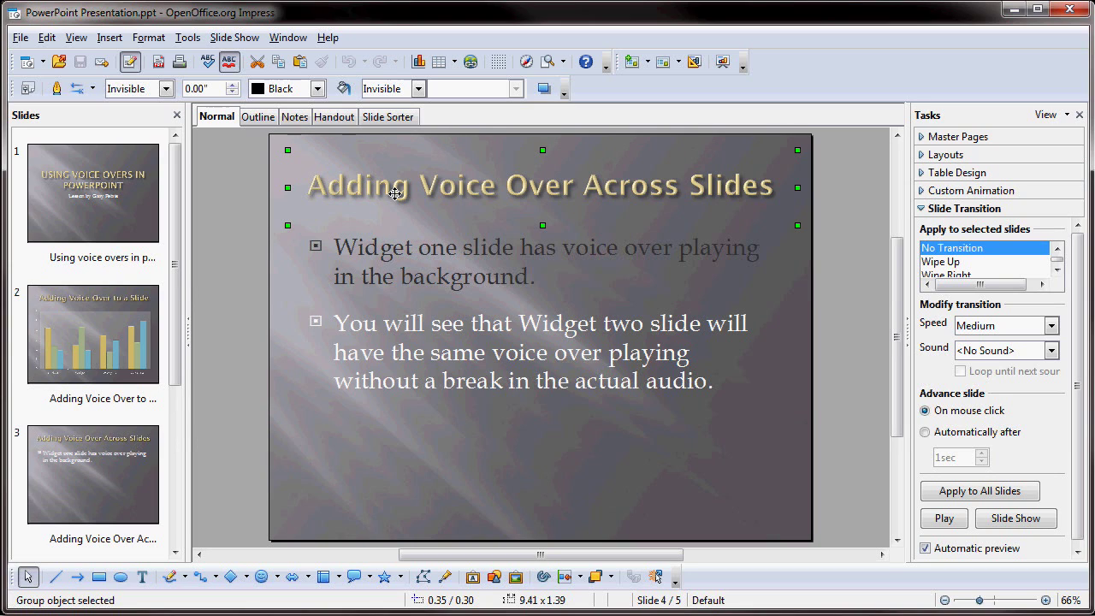
click(253, 230)
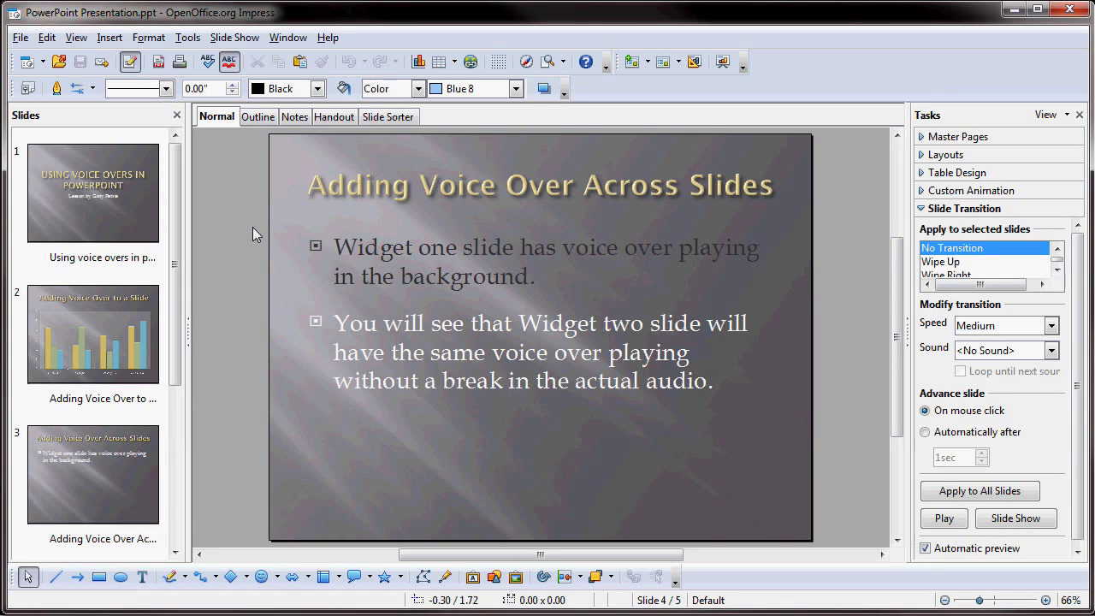